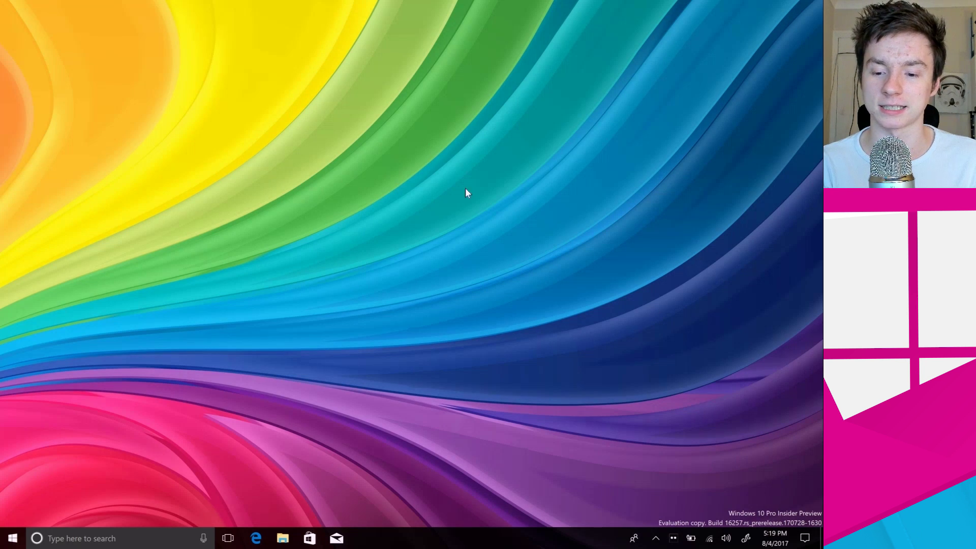
# Dismiss the Tobii Eye Tracking panel and open Windows Settings from the Start menu.
pyautogui.click(673, 537)
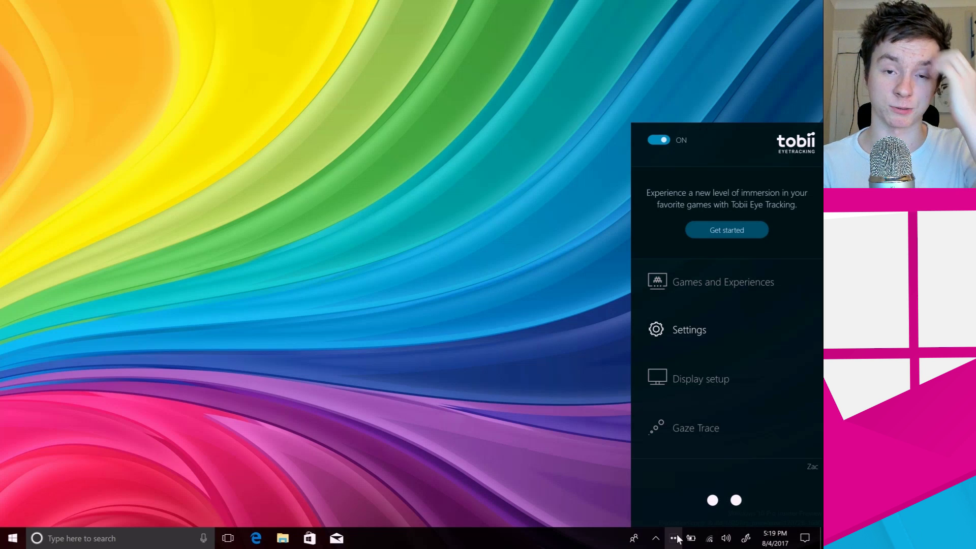
pyautogui.click(675, 538)
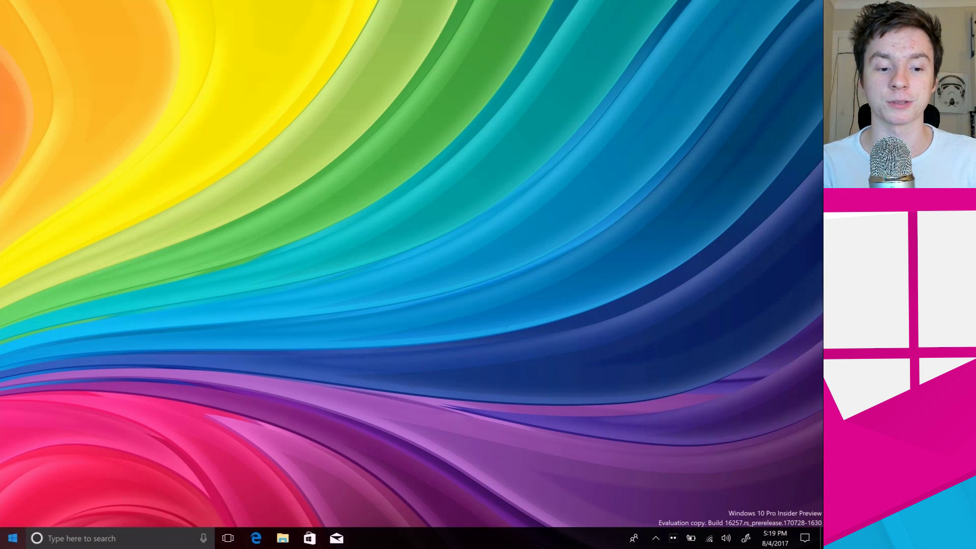
pyautogui.click(13, 538)
pyautogui.click(11, 486)
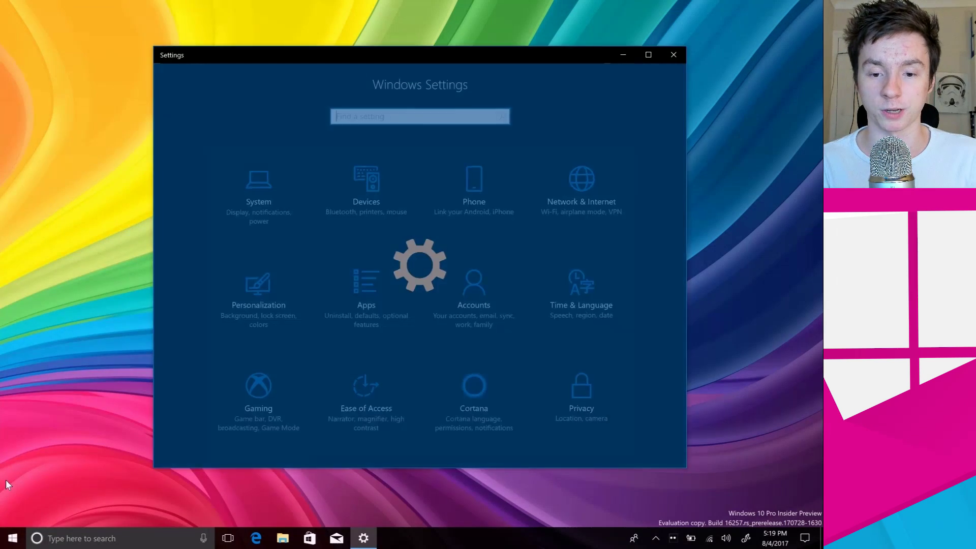
# Go to Ease of Access > Other options, where Eye control (beta) is still off.
pyautogui.scroll(-2, 625, 400)
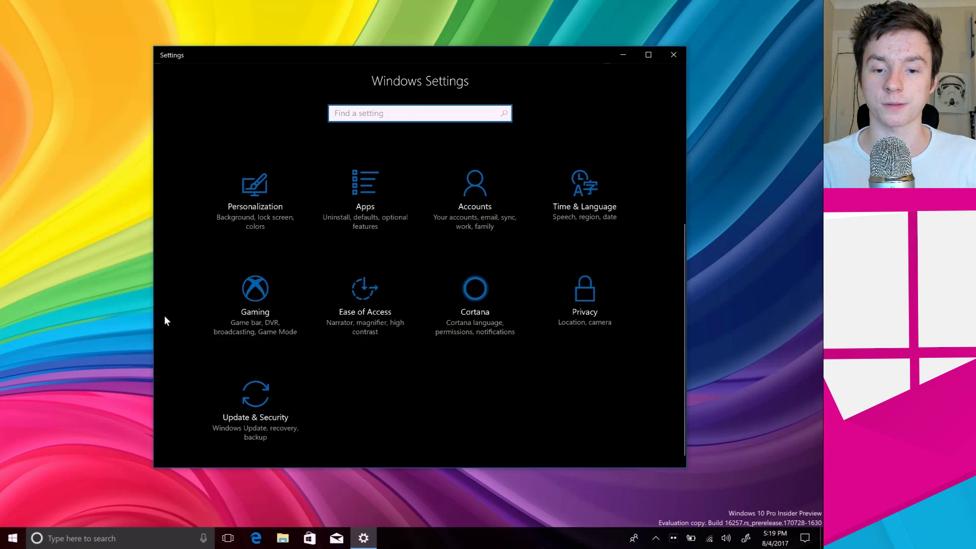
pyautogui.click(374, 304)
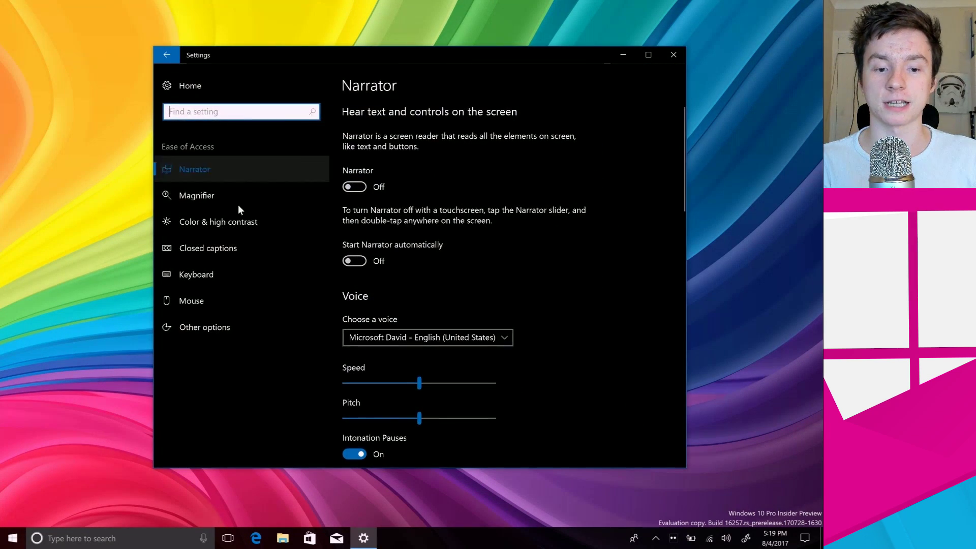
pyautogui.click(259, 325)
pyautogui.scroll(-5, 483, 345)
pyautogui.scroll(1, 409, 317)
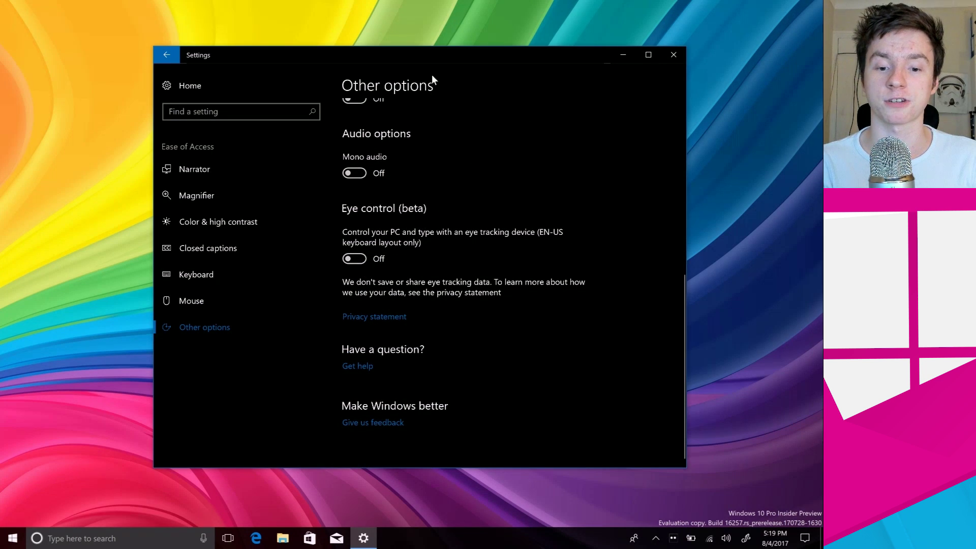
pyautogui.moveTo(431, 58); pyautogui.dragTo(427, 97)
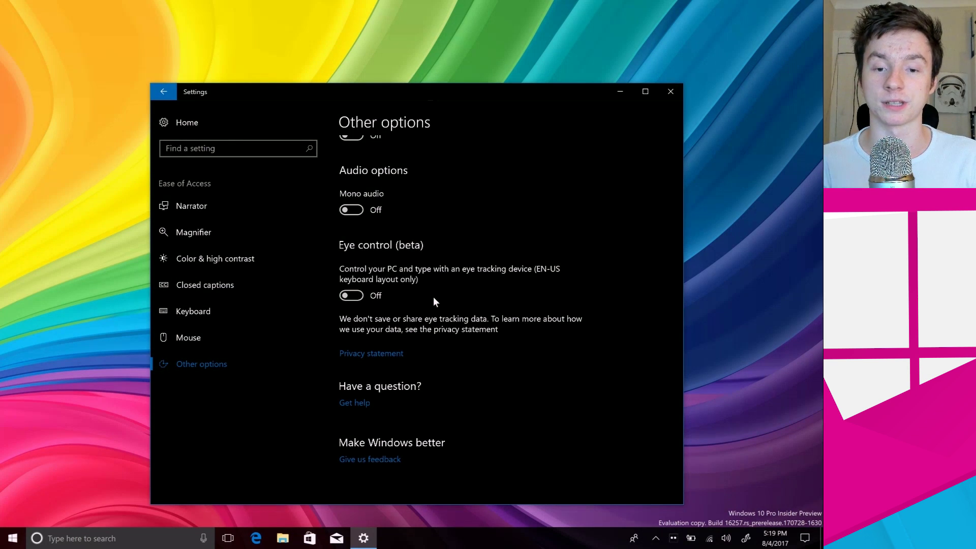
# Switch the Eye control (beta) toggle to On.
pyautogui.click(356, 296)
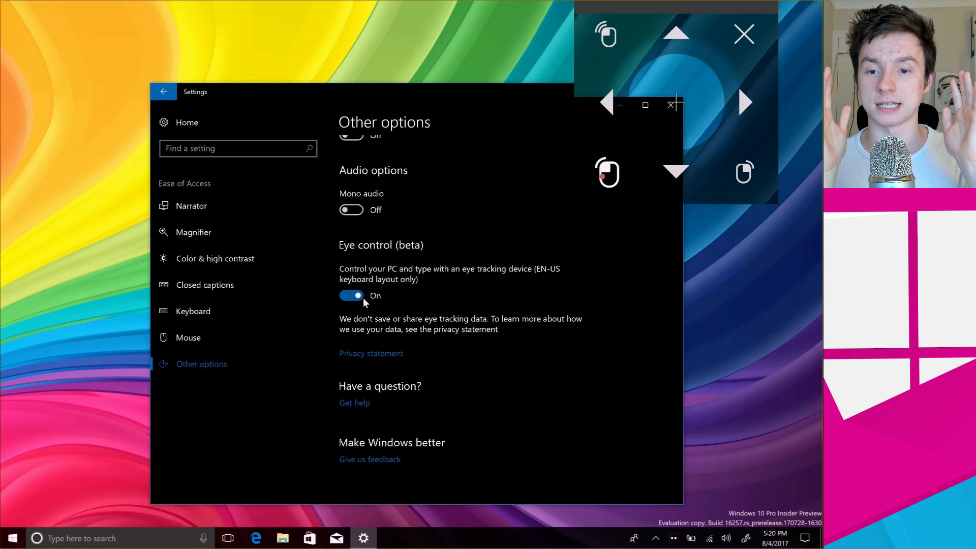
# Close Settings and launch the Microsoft Edge tile from the Start menu by gaze.
pyautogui.click(674, 103)
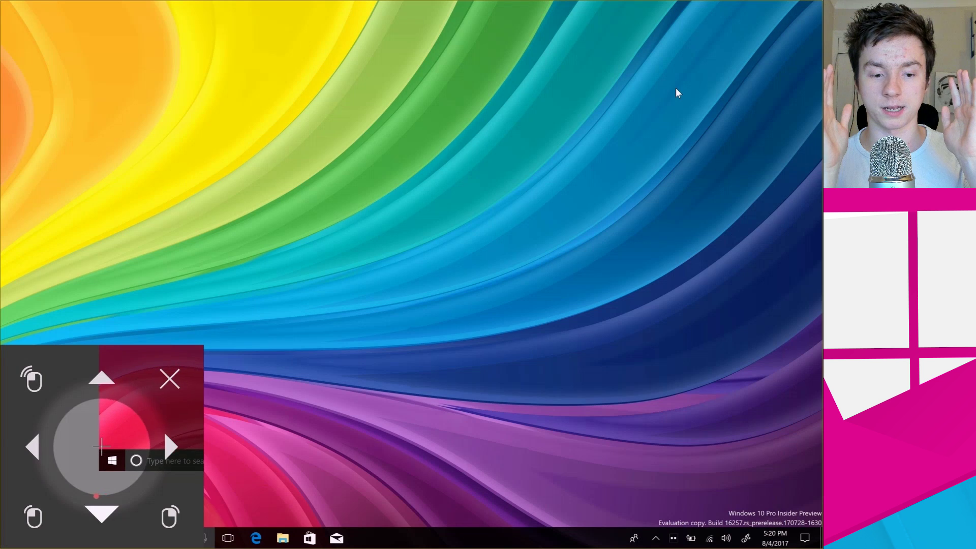
pyautogui.click(3, 543)
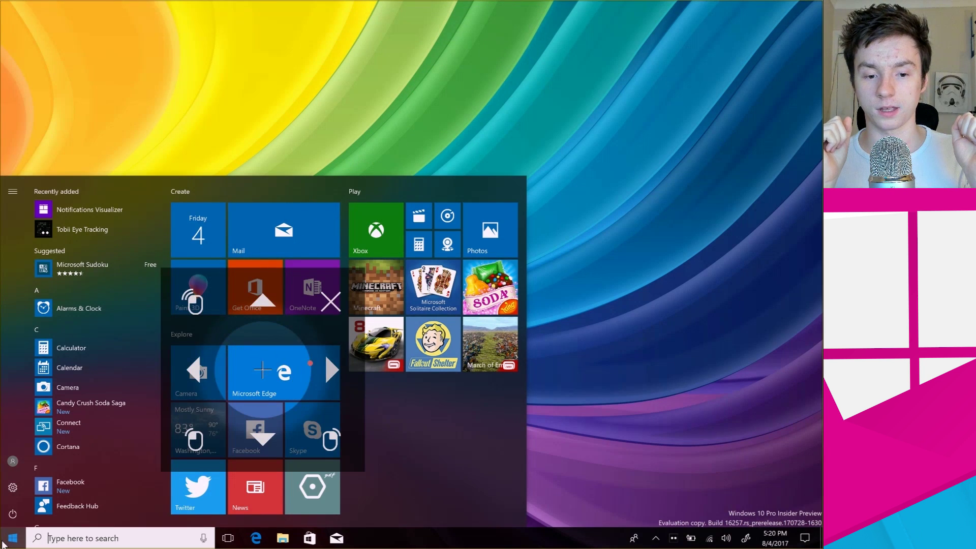
pyautogui.click(263, 371)
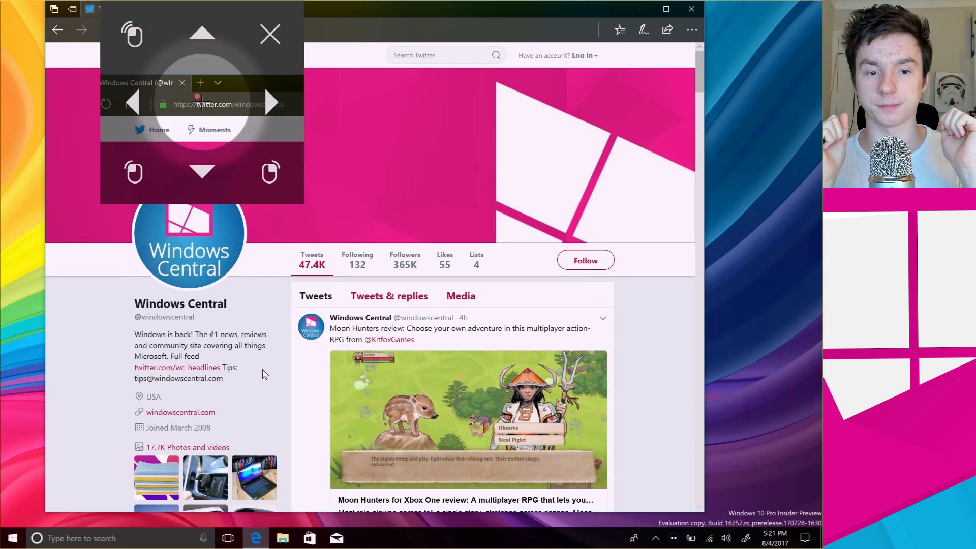
# Clear the Edge address bar with Ctrl+A and Backspace on the gaze keyboard.
pyautogui.click(202, 29)
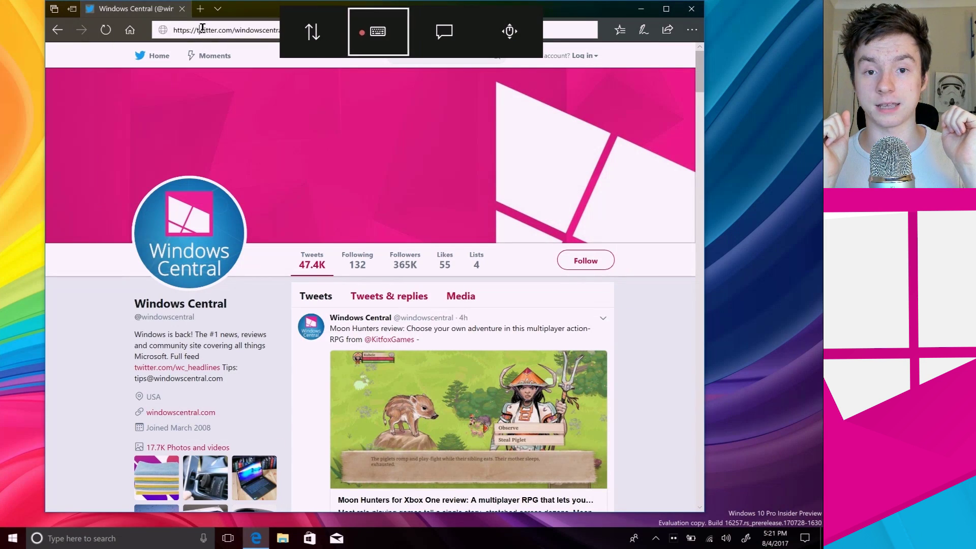
pyautogui.click(377, 29)
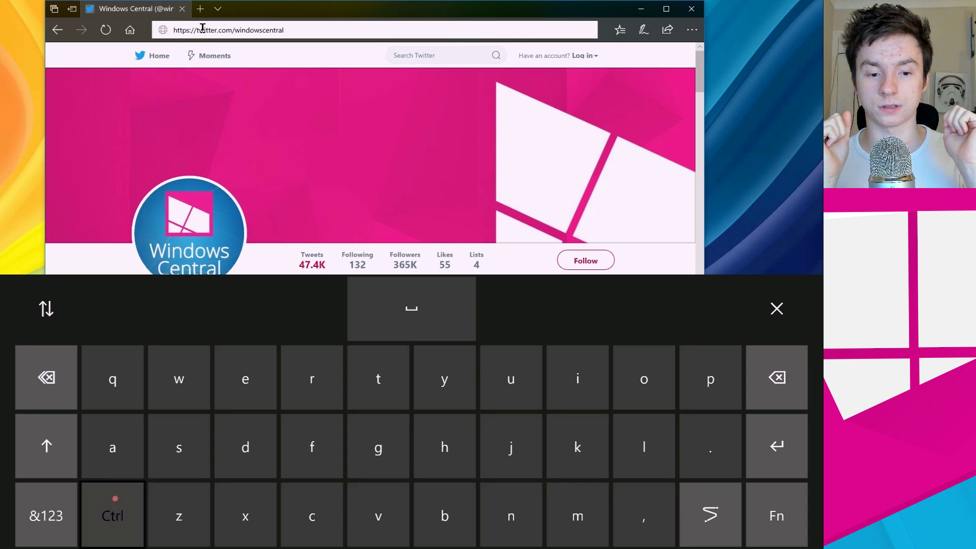
pyautogui.click(112, 515)
pyautogui.click(112, 447)
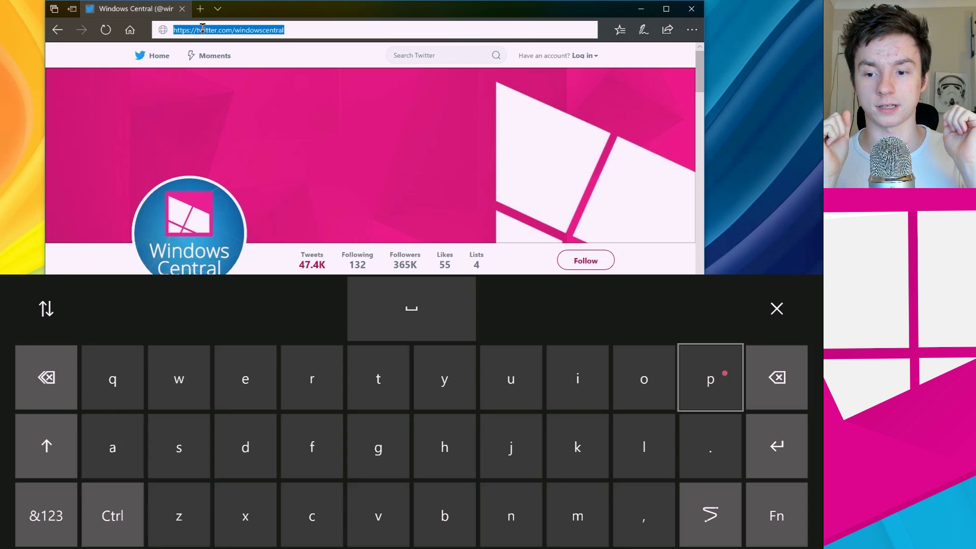
pyautogui.click(776, 378)
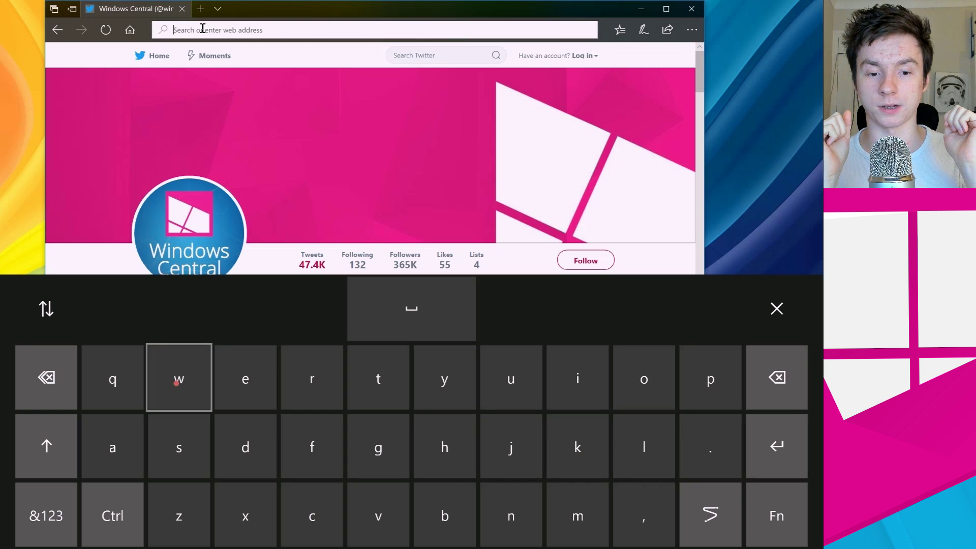
# Gaze-type 'windowscentral', go to windowscentral.com, and close the keyboard.
pyautogui.click(179, 379)
pyautogui.click(577, 378)
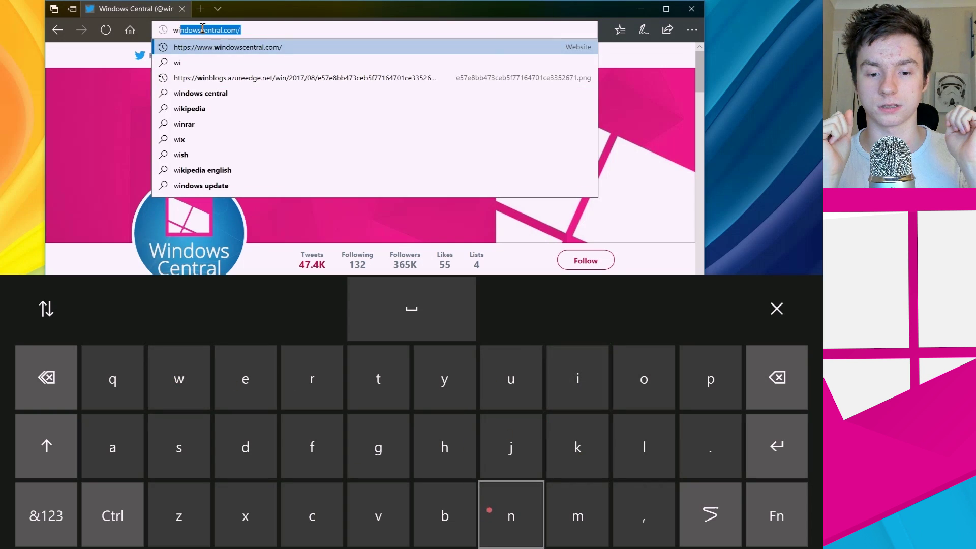
pyautogui.click(511, 515)
pyautogui.click(245, 446)
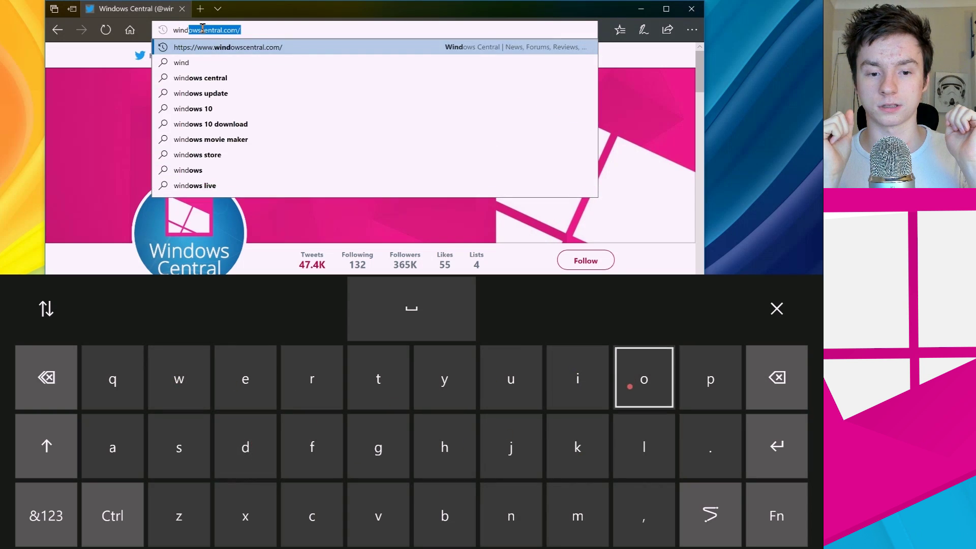
pyautogui.click(644, 378)
pyautogui.click(179, 379)
pyautogui.click(179, 447)
pyautogui.click(311, 515)
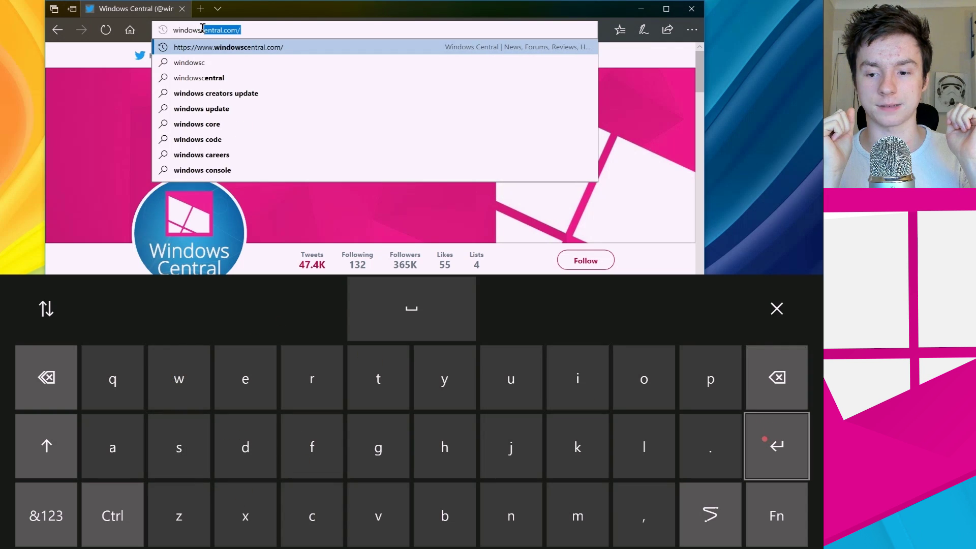
pyautogui.click(777, 447)
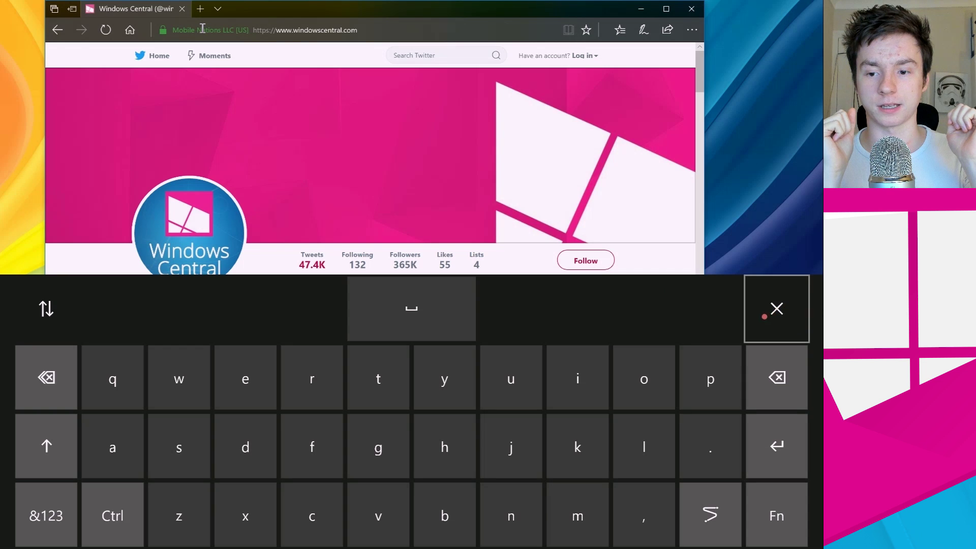
pyautogui.click(777, 309)
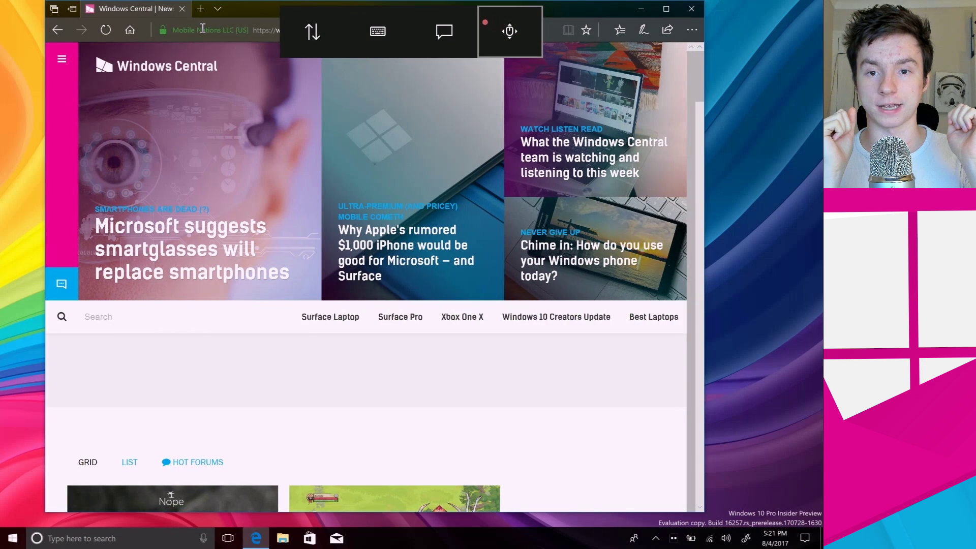
# Maximise the Edge window using precise gaze pointing, then close Edge.
pyautogui.click(510, 31)
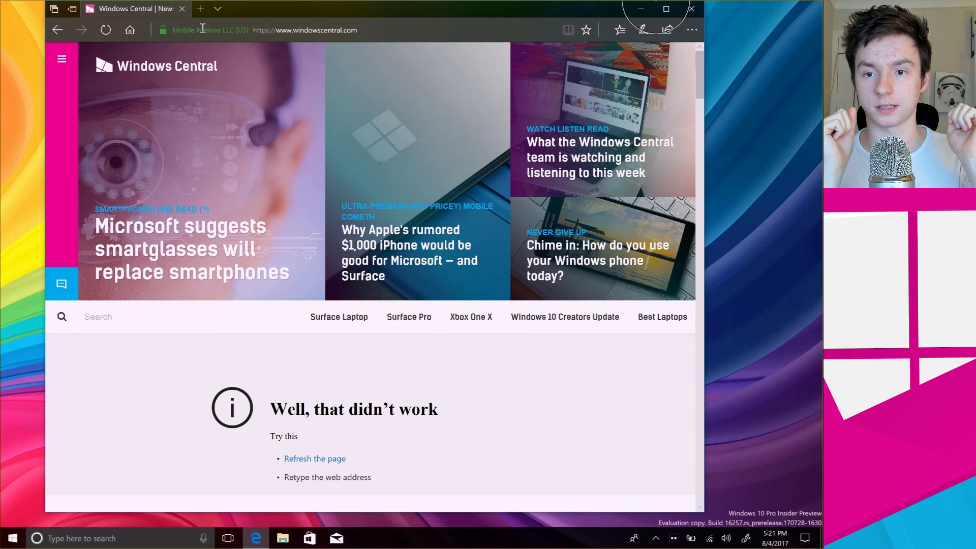
pyautogui.click(654, 13)
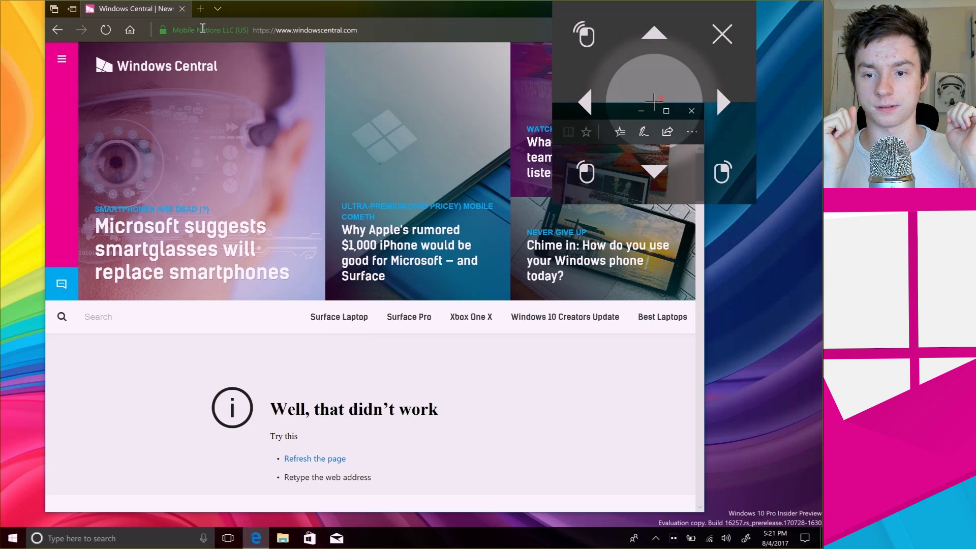
pyautogui.click(653, 170)
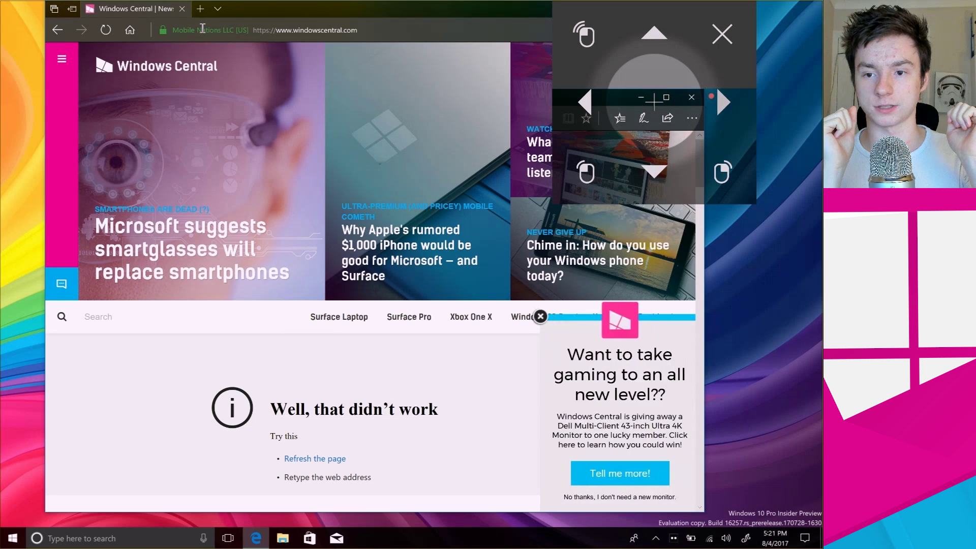
pyautogui.click(664, 13)
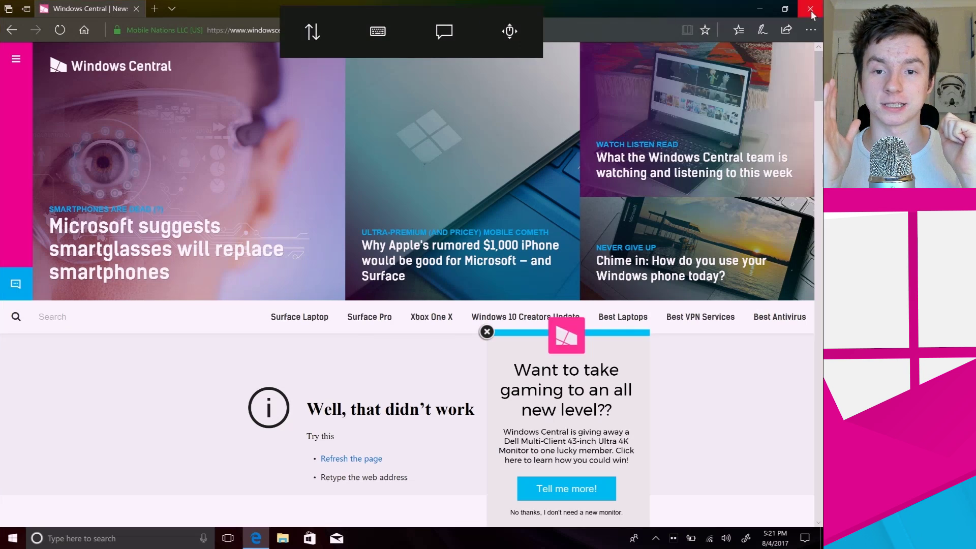
pyautogui.click(810, 11)
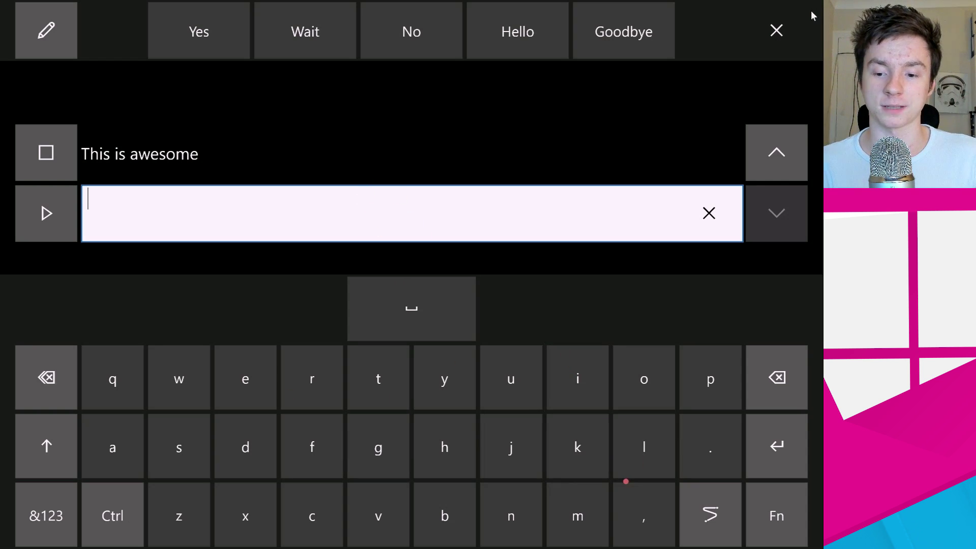
# Shape-write 'The quick brown fox jumped over the lazy dish', then replace 'dish' with 'dog'.
pyautogui.click(710, 515)
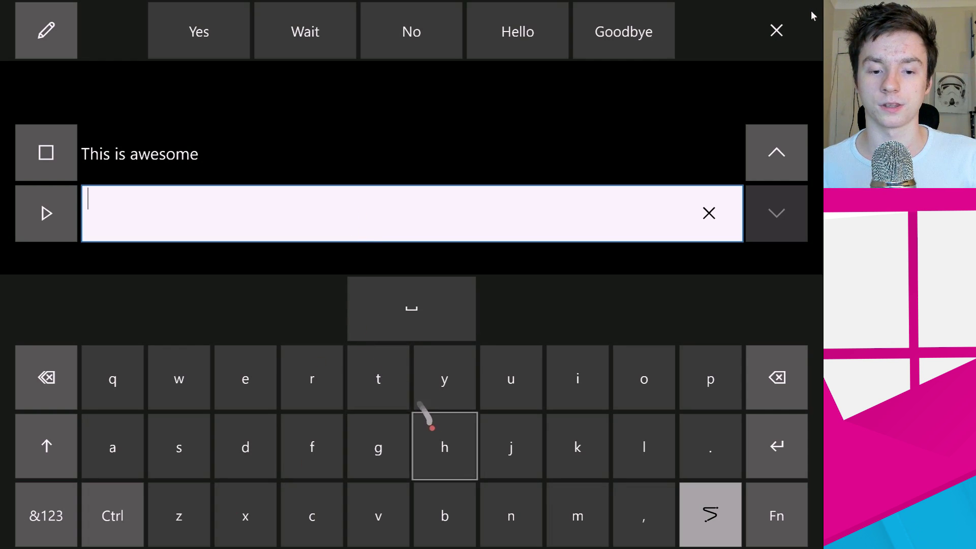
pyautogui.write('The')
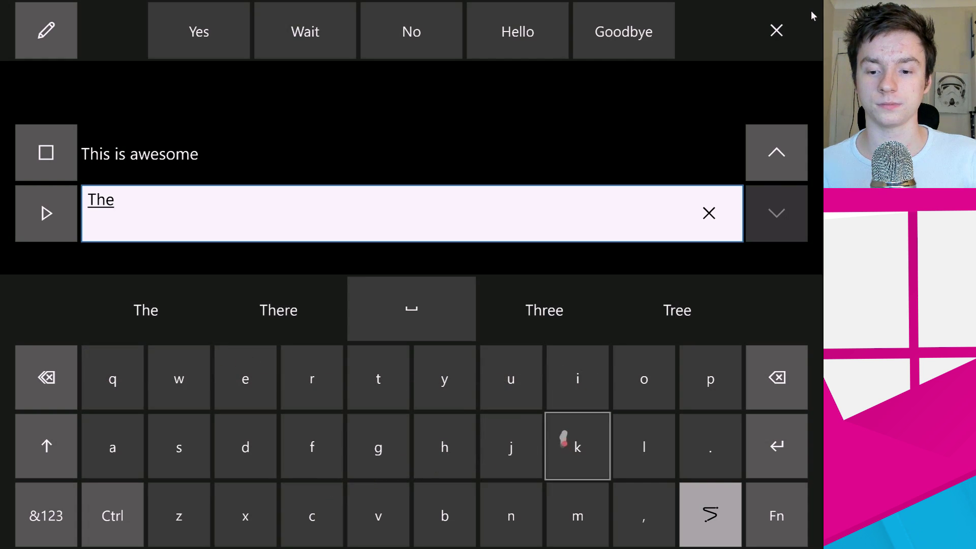
pyautogui.write(' quick')
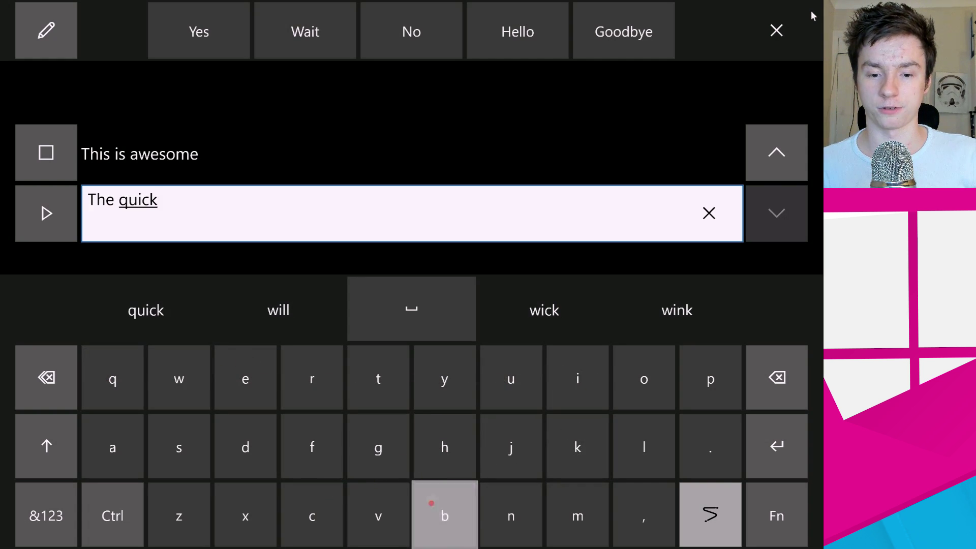
pyautogui.write(' brown')
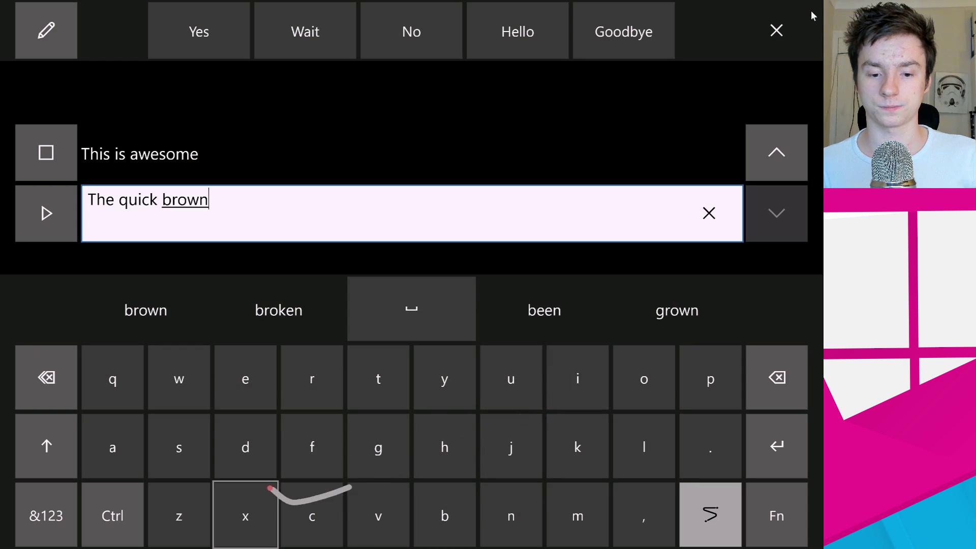
pyautogui.write(' fox')
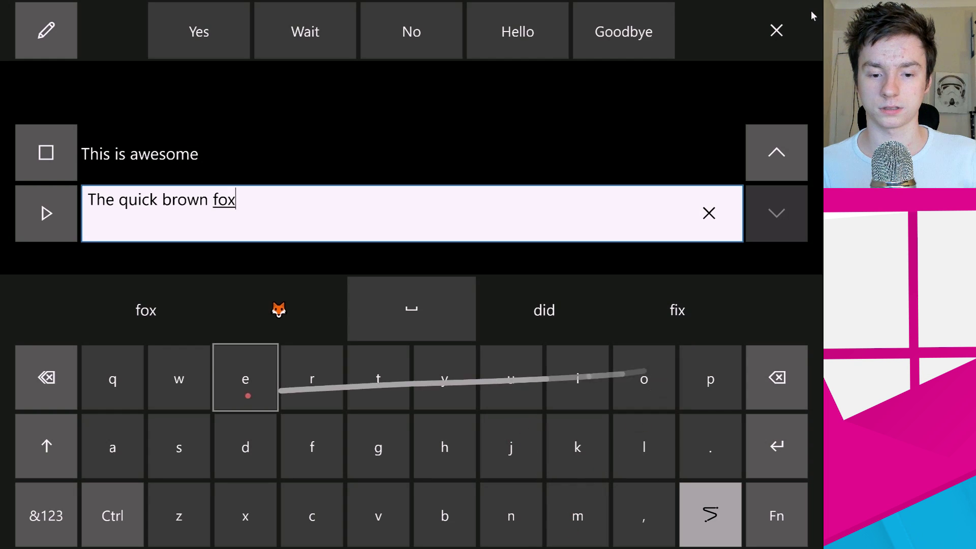
pyautogui.write(' jumped')
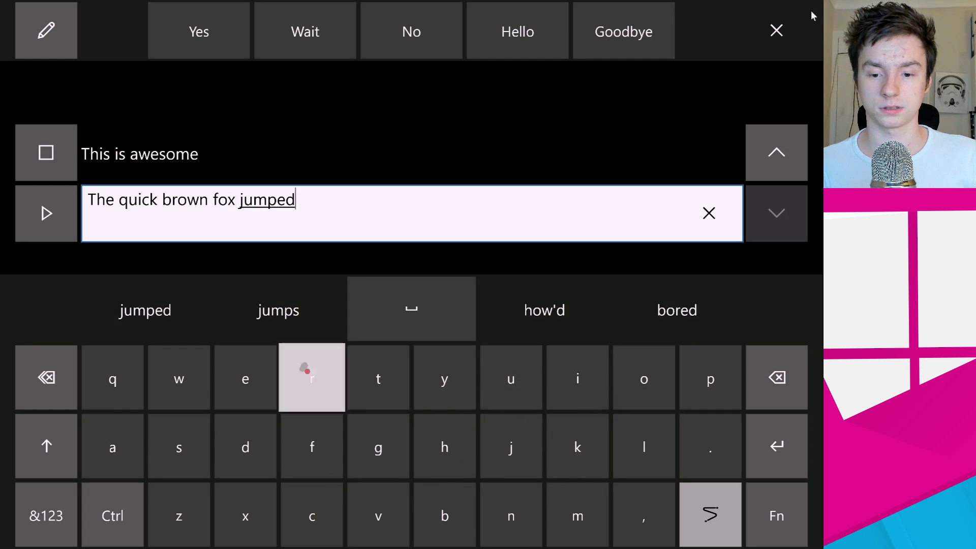
pyautogui.write(' over')
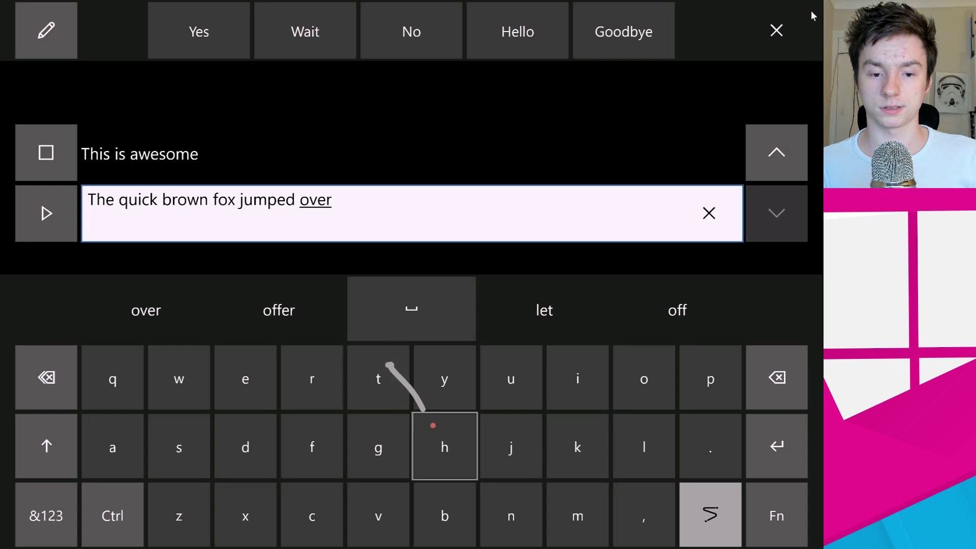
pyautogui.write(' the')
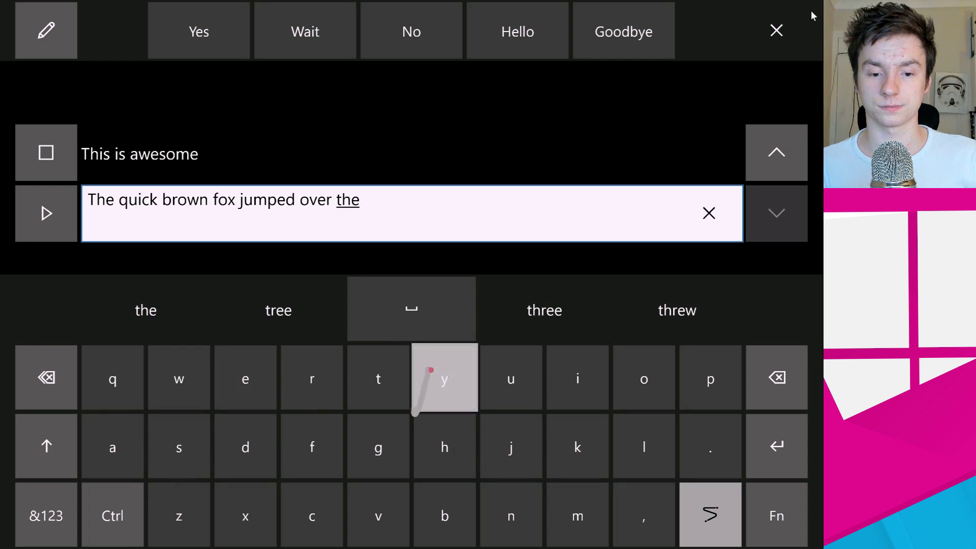
pyautogui.write(' lazy')
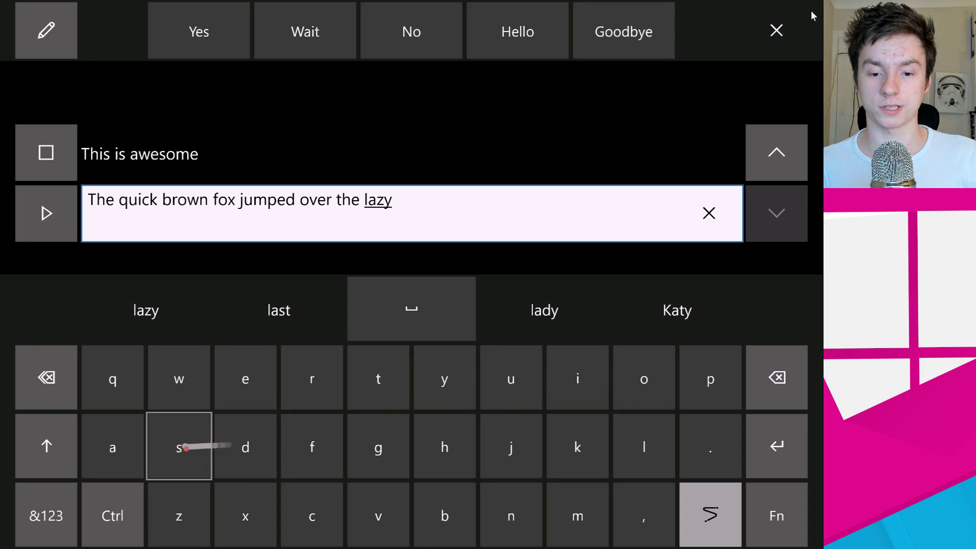
pyautogui.write(' dish')
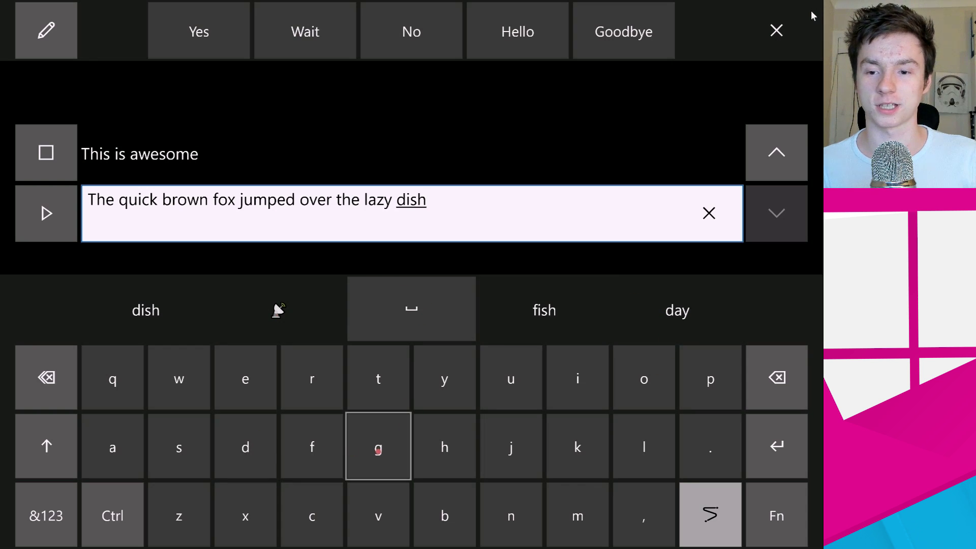
pyautogui.press('BackSpace')
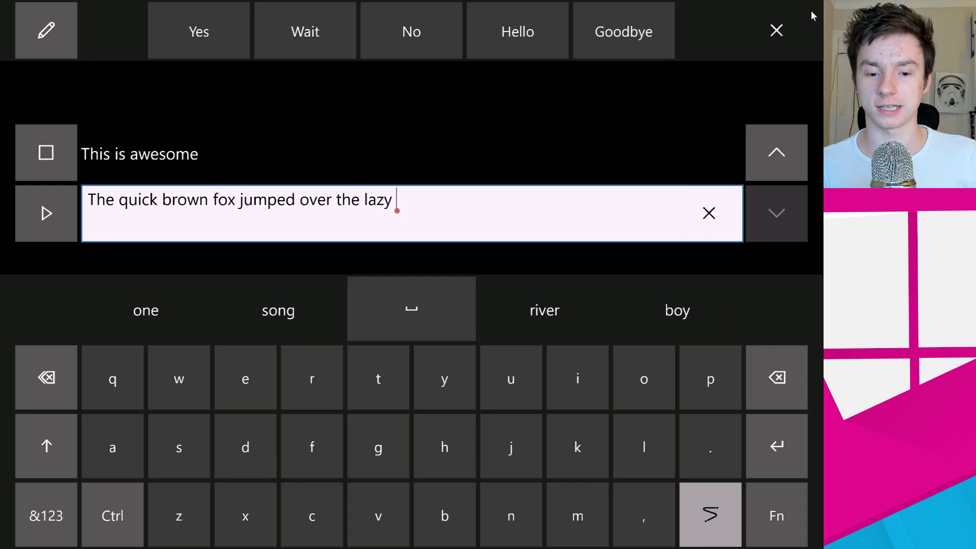
pyautogui.write('dog')
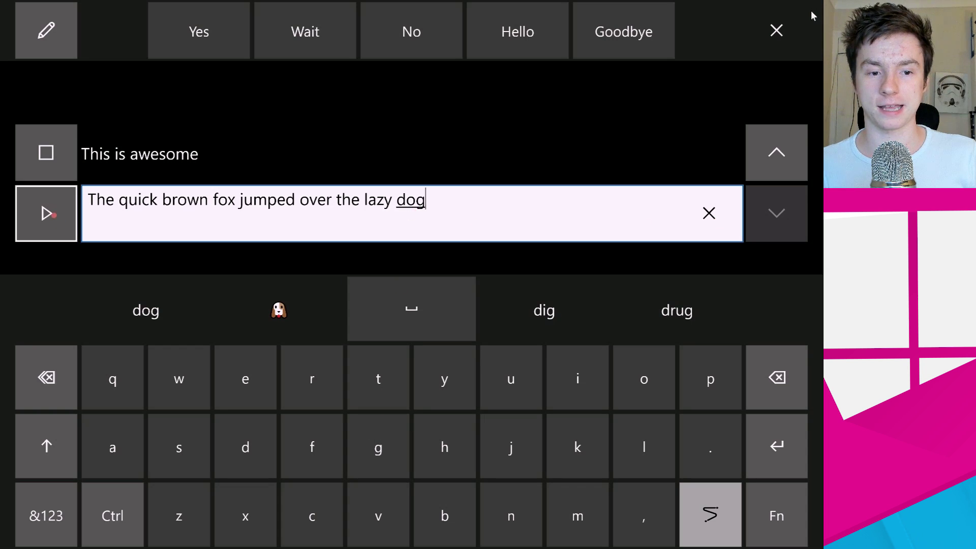
# Speak 'The quick brown fox jumped over the lazy dog' aloud, then reopen text-to-speech.
pyautogui.click(46, 213)
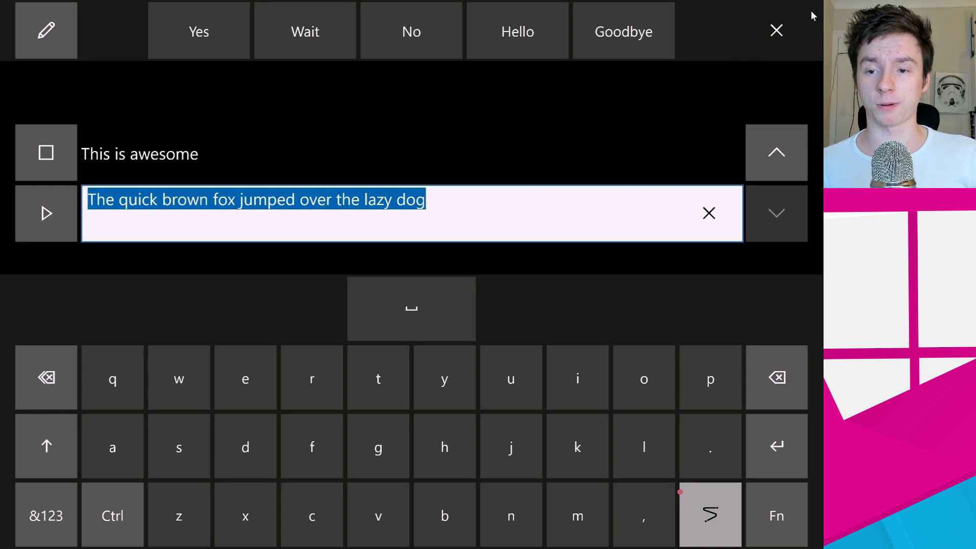
pyautogui.click(776, 31)
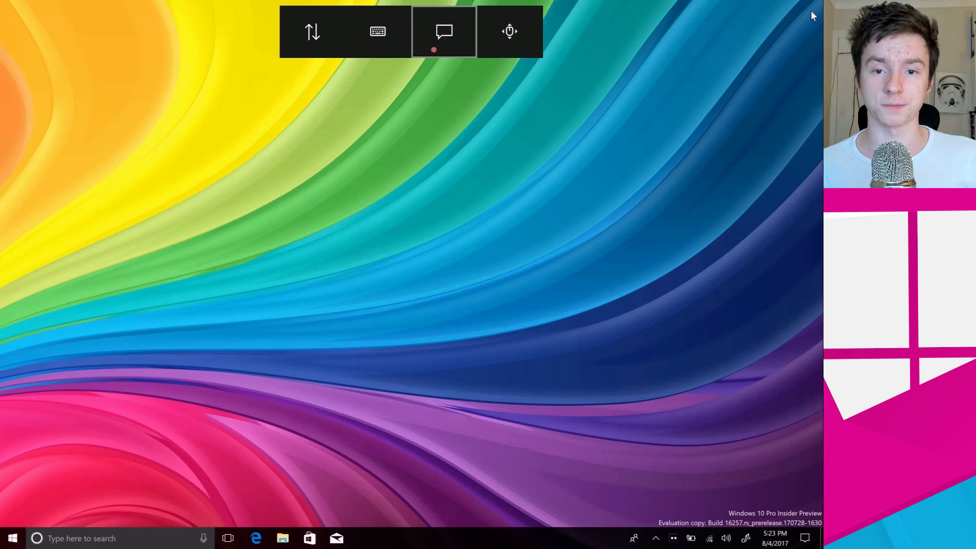
pyautogui.click(445, 32)
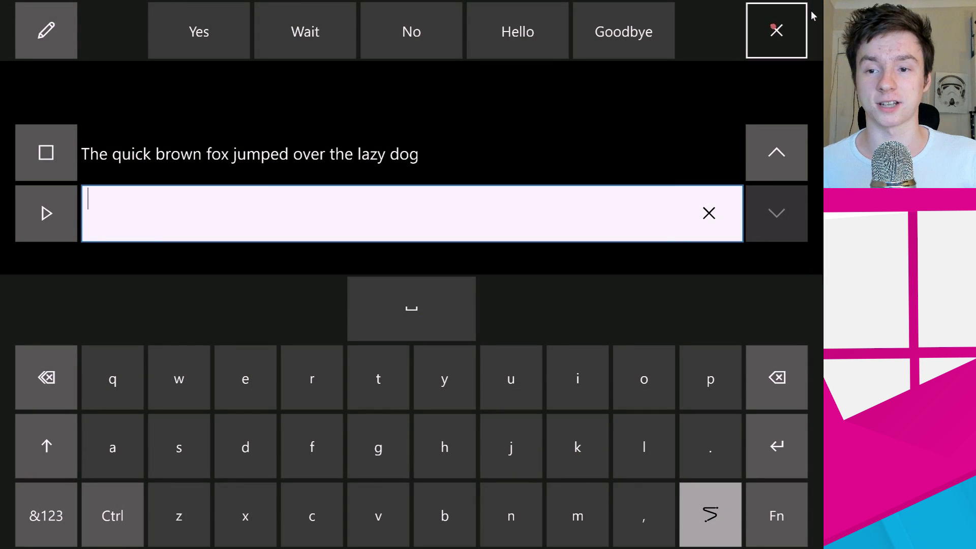
# Close text-to-speech, open and close the gaze keyboard, and move the launchpad to the bottom.
pyautogui.click(776, 30)
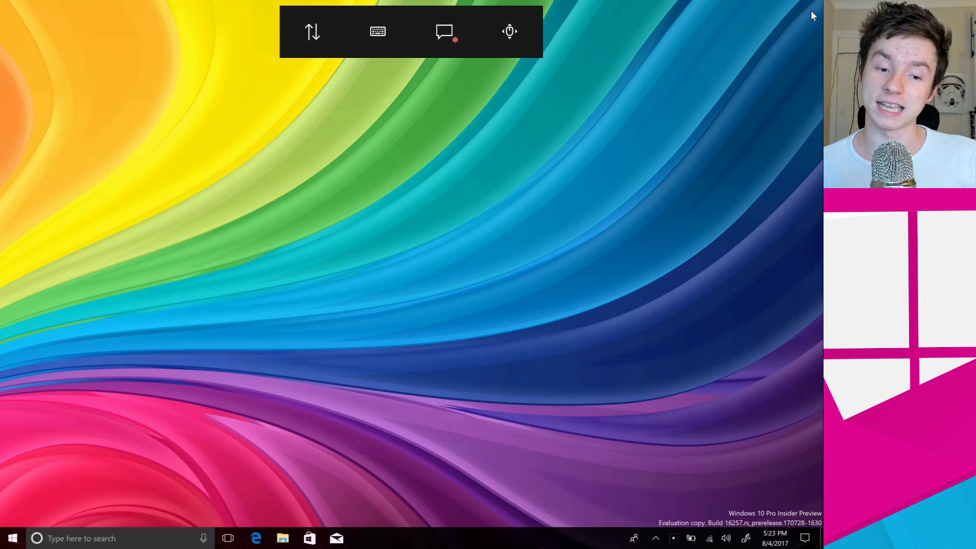
pyautogui.click(377, 31)
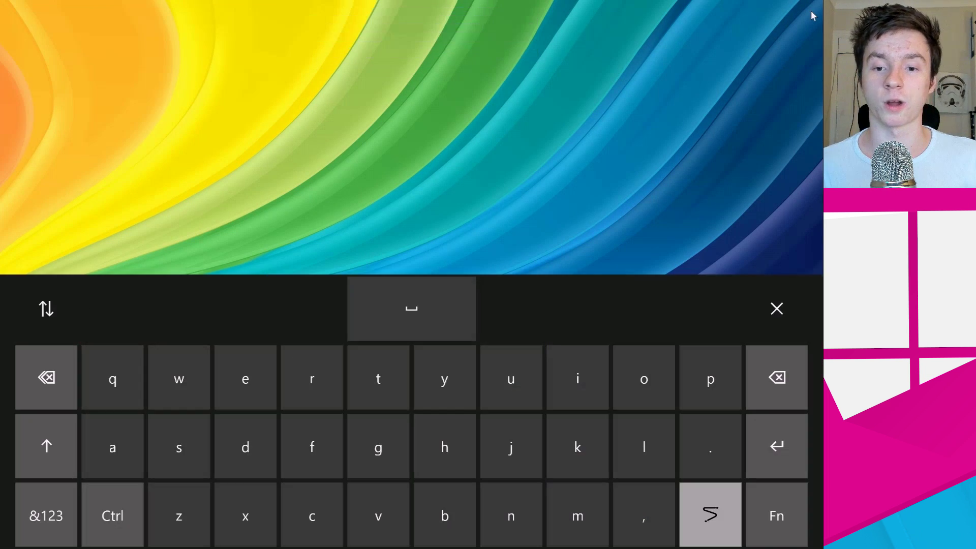
pyautogui.click(777, 308)
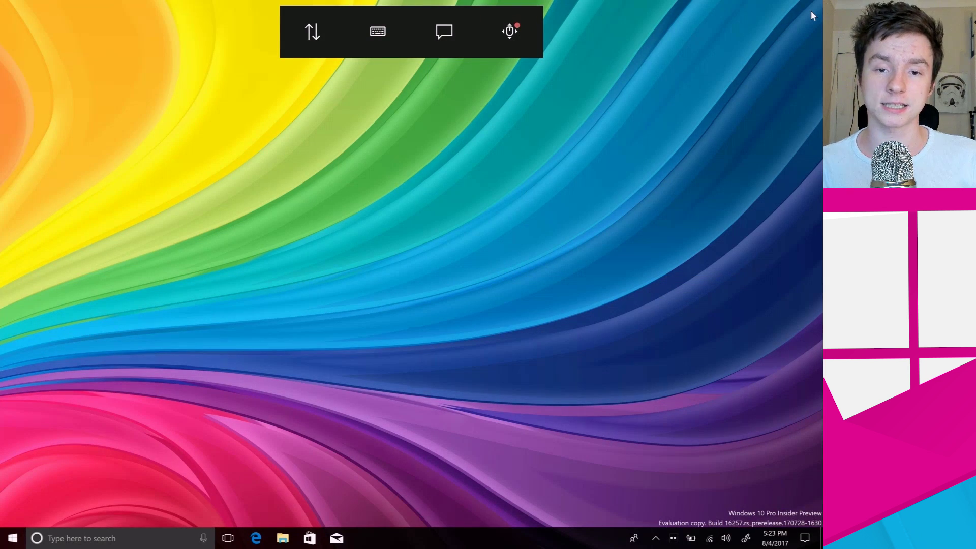
pyautogui.click(312, 31)
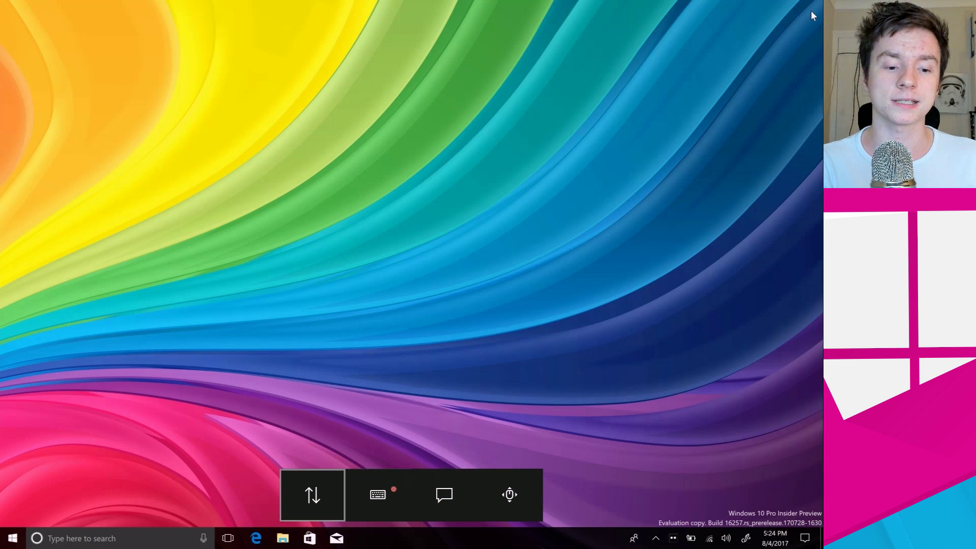
# Switch Eye control off under Ease of Access > Other options and close Settings.
pyautogui.press('super')
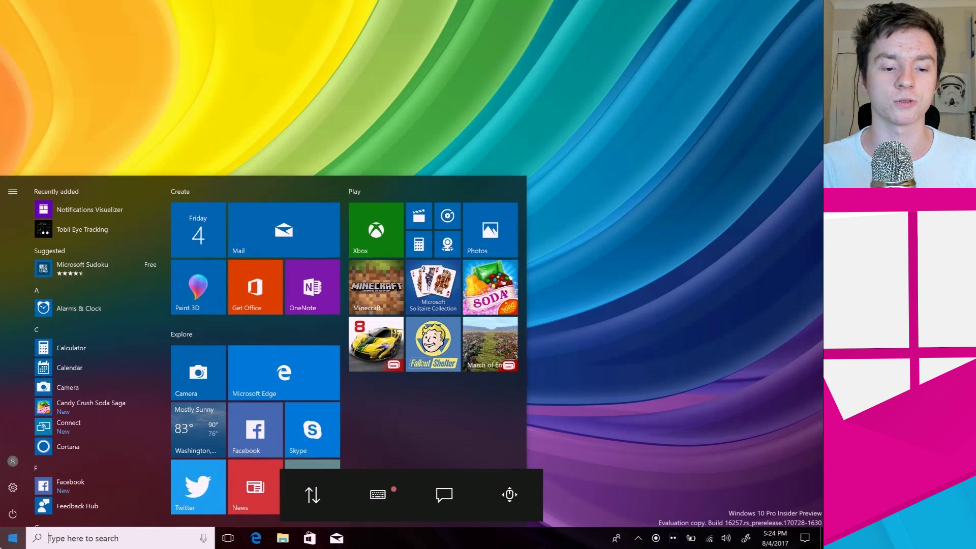
pyautogui.click(10, 485)
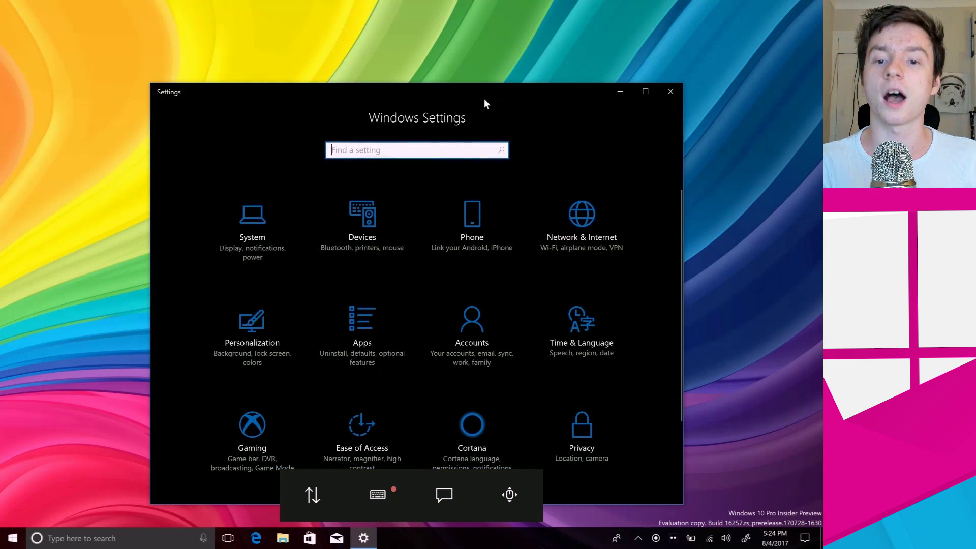
pyautogui.moveTo(484, 92); pyautogui.dragTo(474, 50)
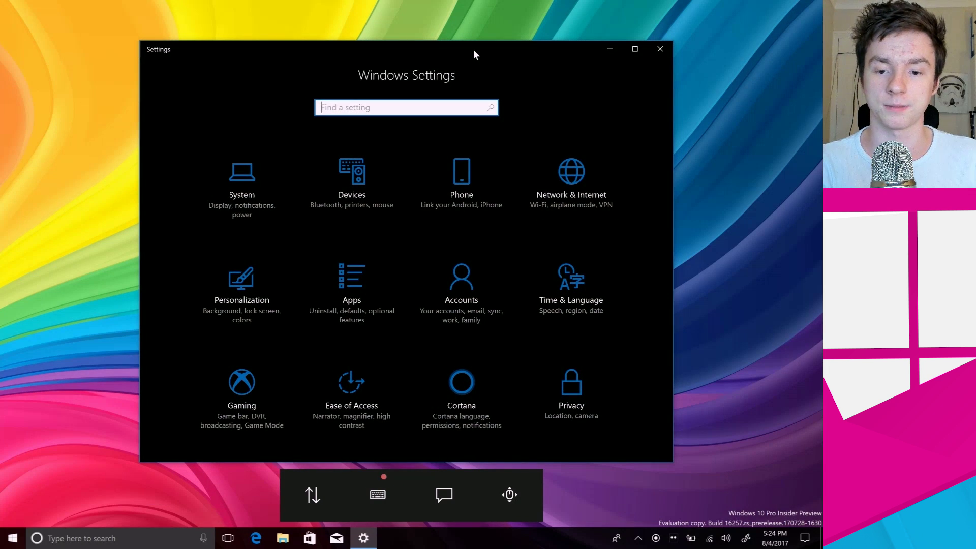
pyautogui.scroll(-2, 447, 277)
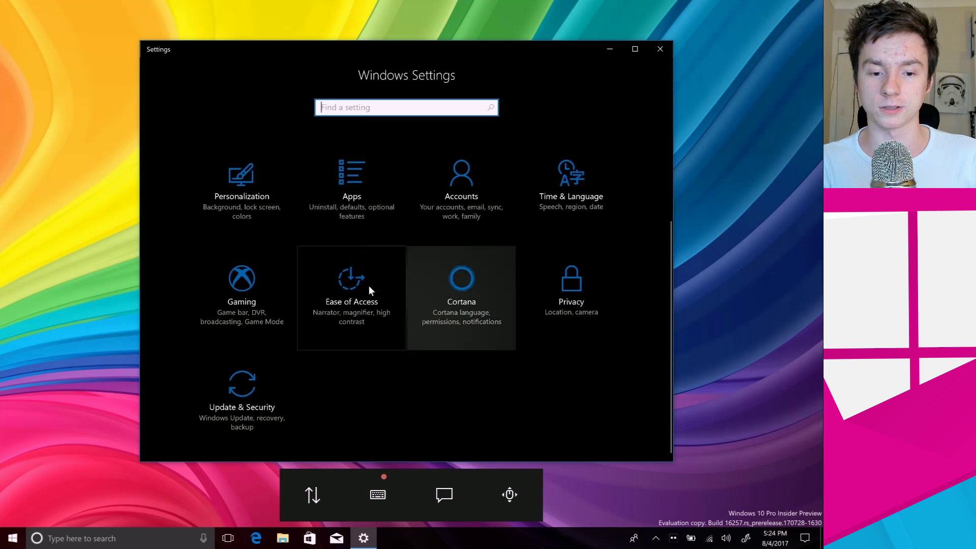
pyautogui.click(313, 308)
pyautogui.click(246, 323)
pyautogui.scroll(-5, 389, 348)
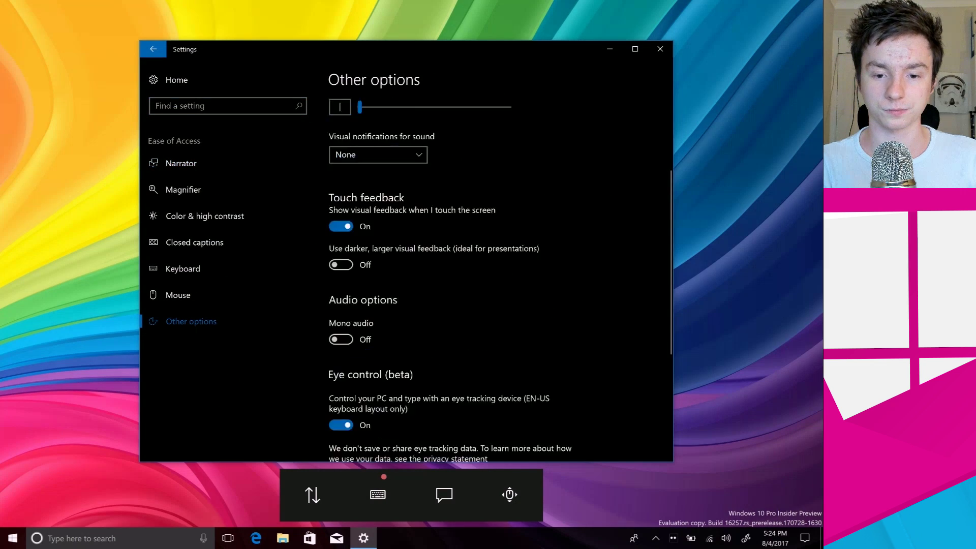
pyautogui.click(345, 252)
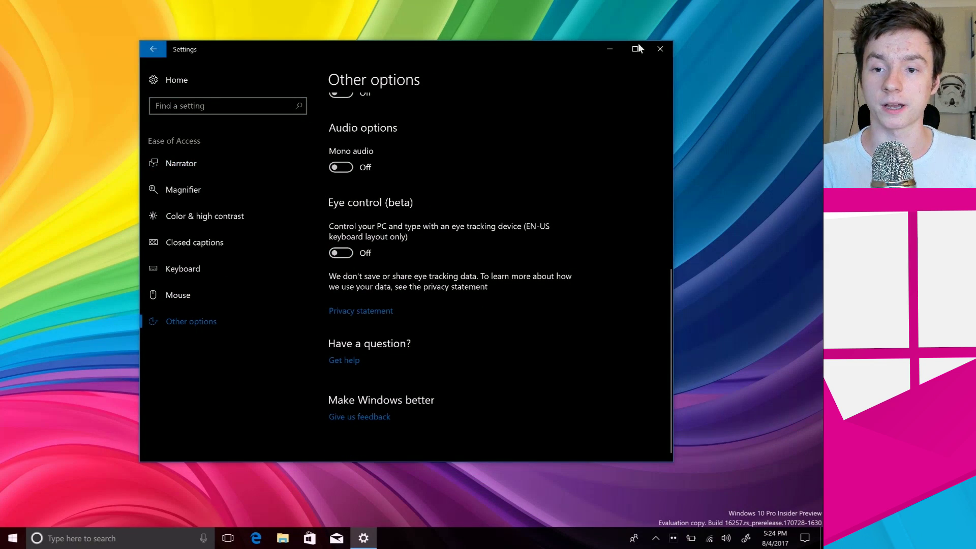
pyautogui.click(660, 49)
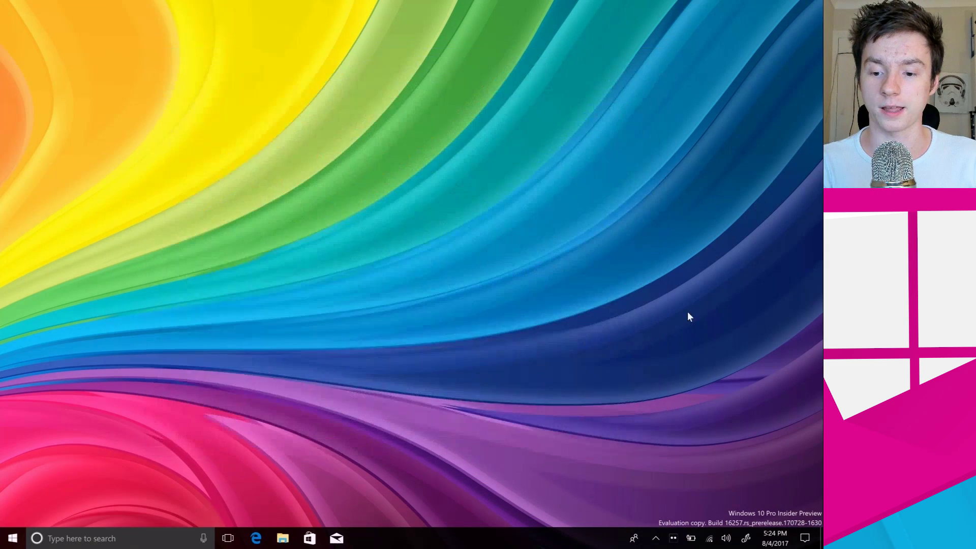
# Show the Tobii Mouse settings page with Warp on mouse move and its 5cm inactive zone.
pyautogui.click(674, 544)
pyautogui.press('Escape')
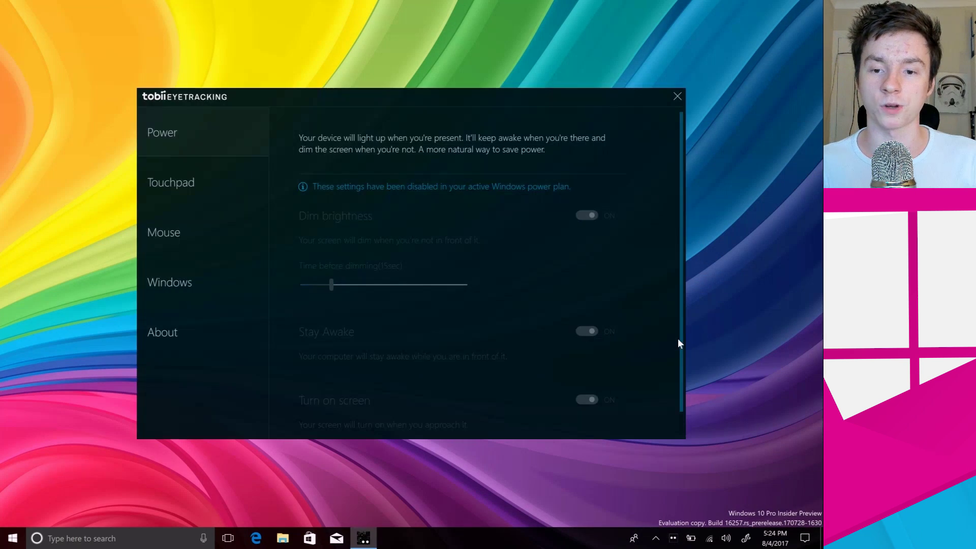
pyautogui.scroll(-1, 642, 289)
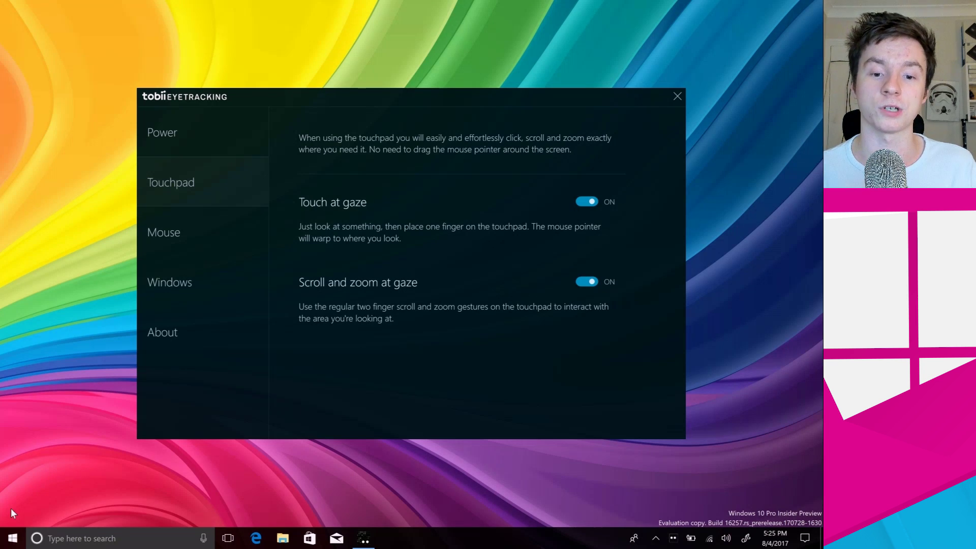
pyautogui.press('super')
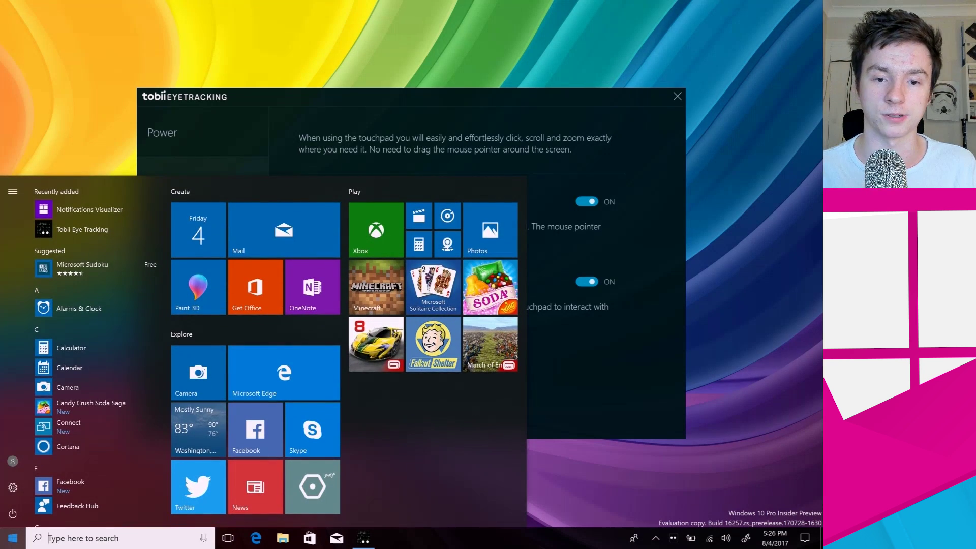
pyautogui.press('Escape')
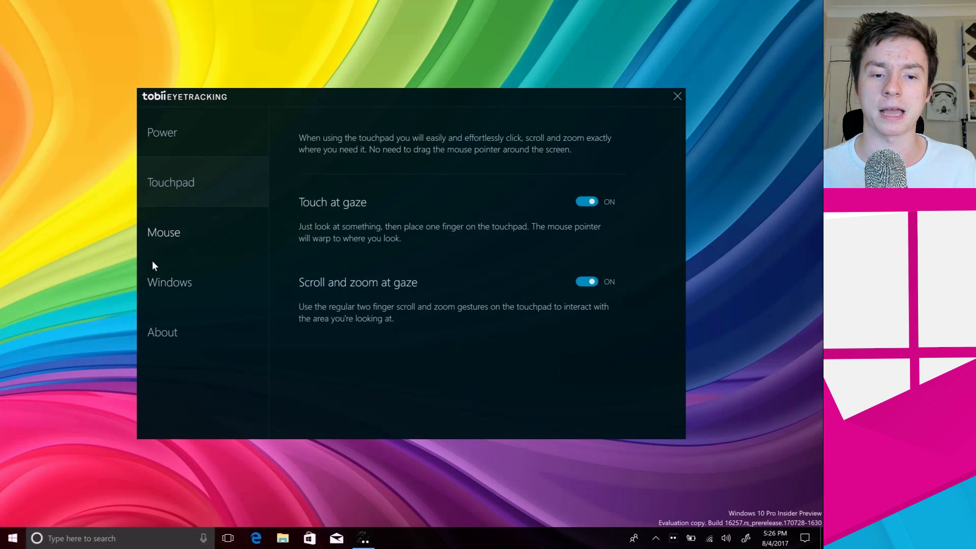
pyautogui.click(170, 239)
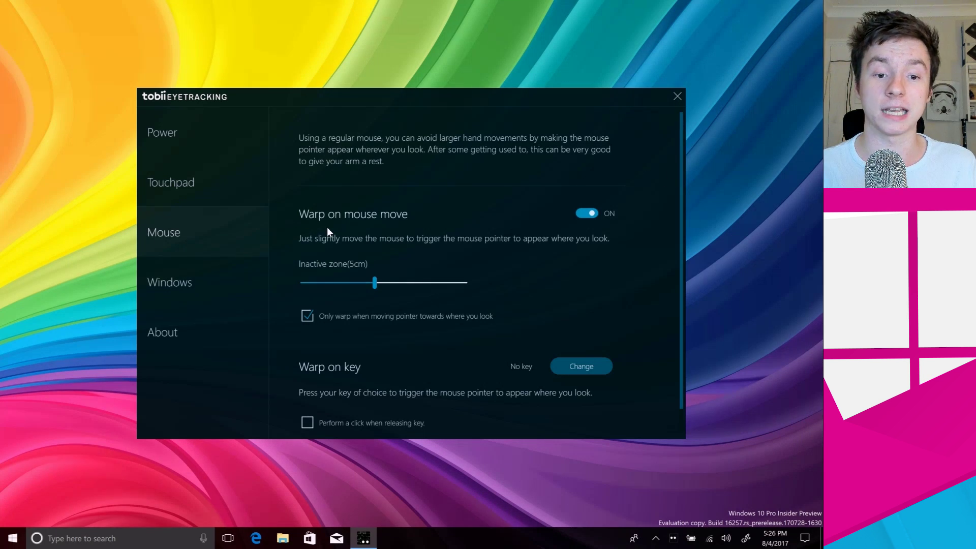
# Show Tobii's Windows settings down to Notification dismiss, then bring up Task View with Win+Tab.
pyautogui.click(225, 283)
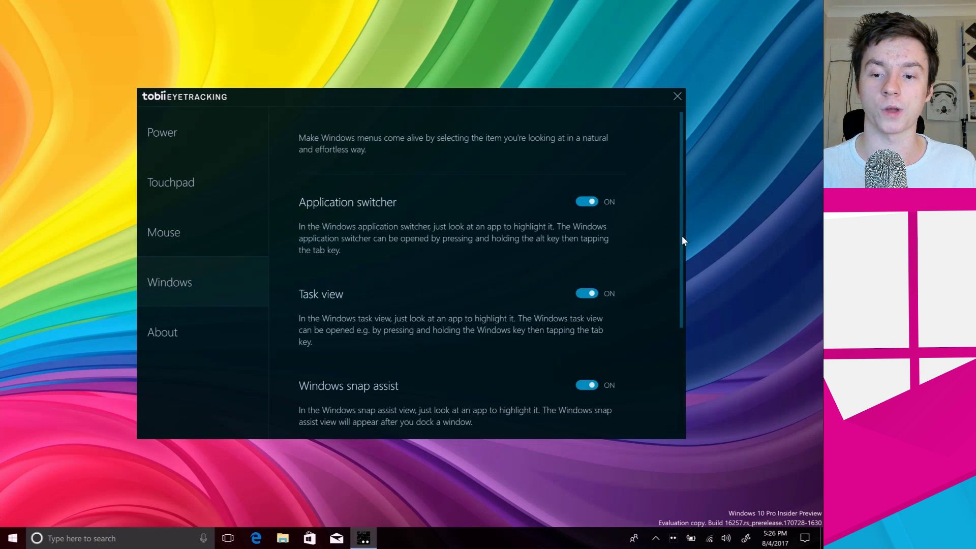
pyautogui.moveTo(680, 240); pyautogui.dragTo(679, 279)
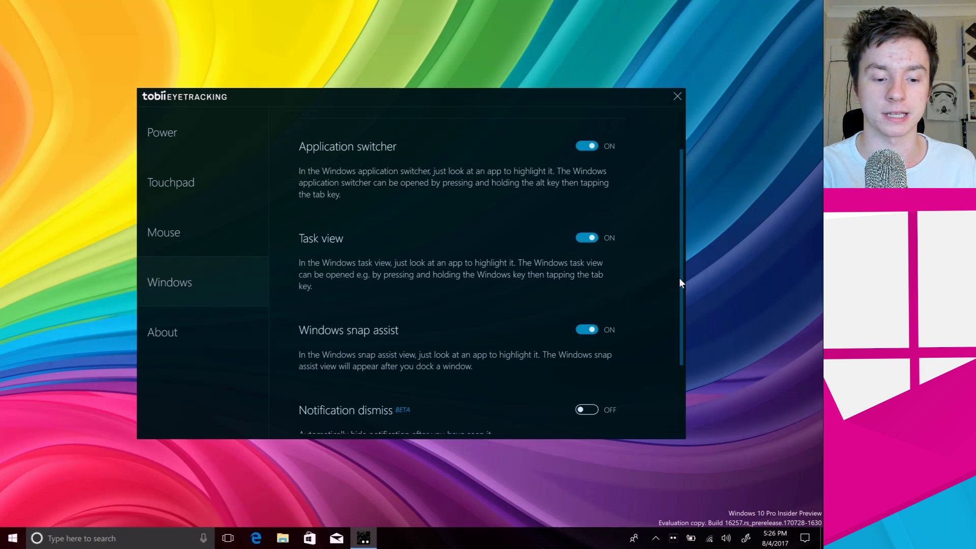
pyautogui.press('super+Tab')
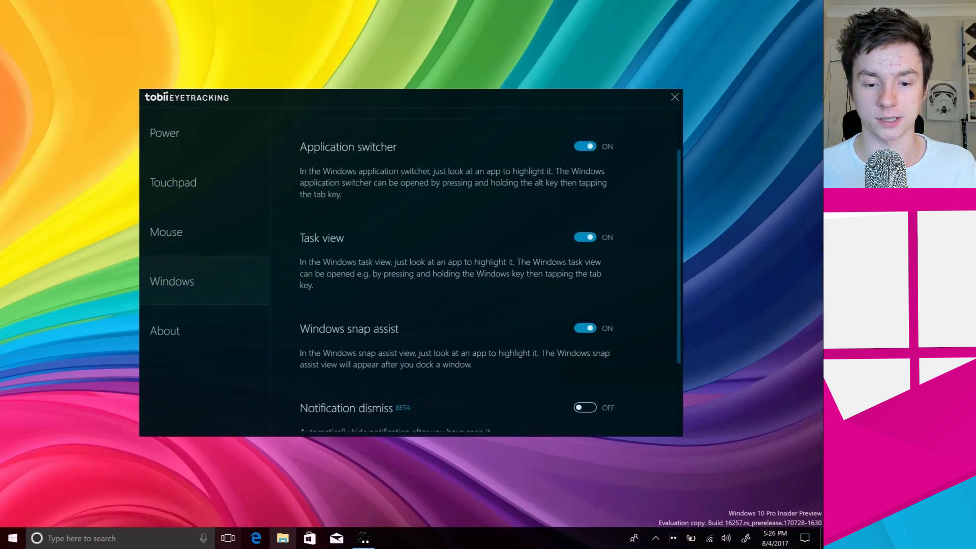
pyautogui.press('Return')
pyautogui.click(289, 540)
pyautogui.press('super+Tab')
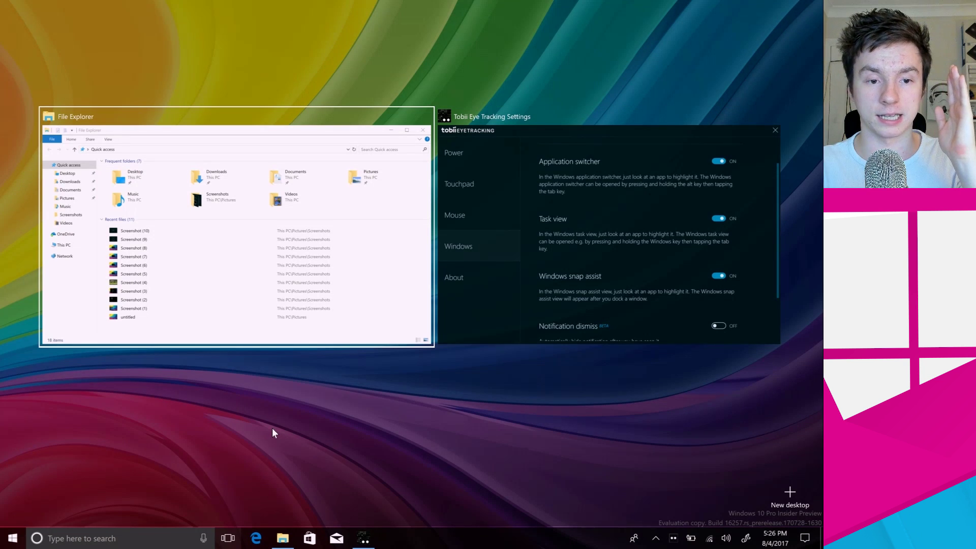
pyautogui.press('Return')
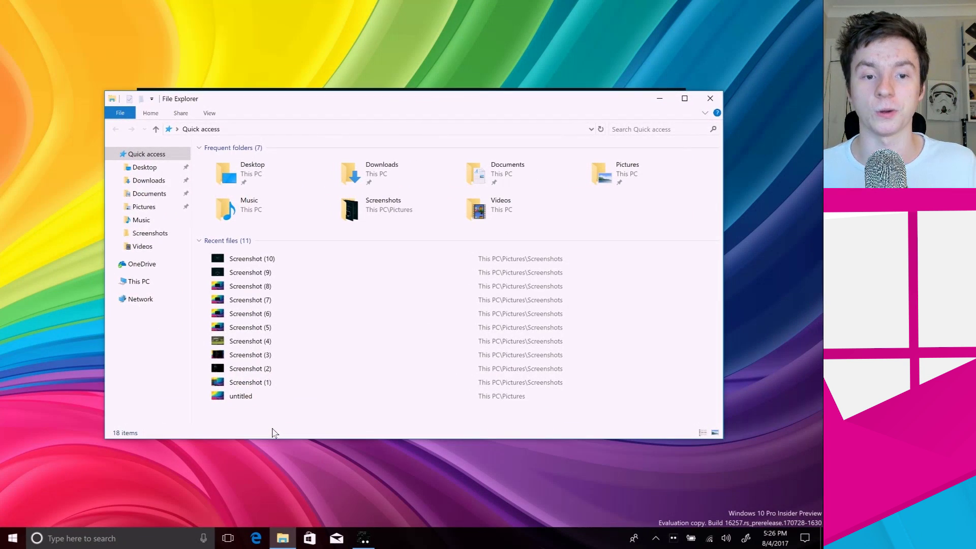
# Close File Explorer and switch Notification dismiss (beta) on in Tobii's Windows settings.
pyautogui.click(713, 99)
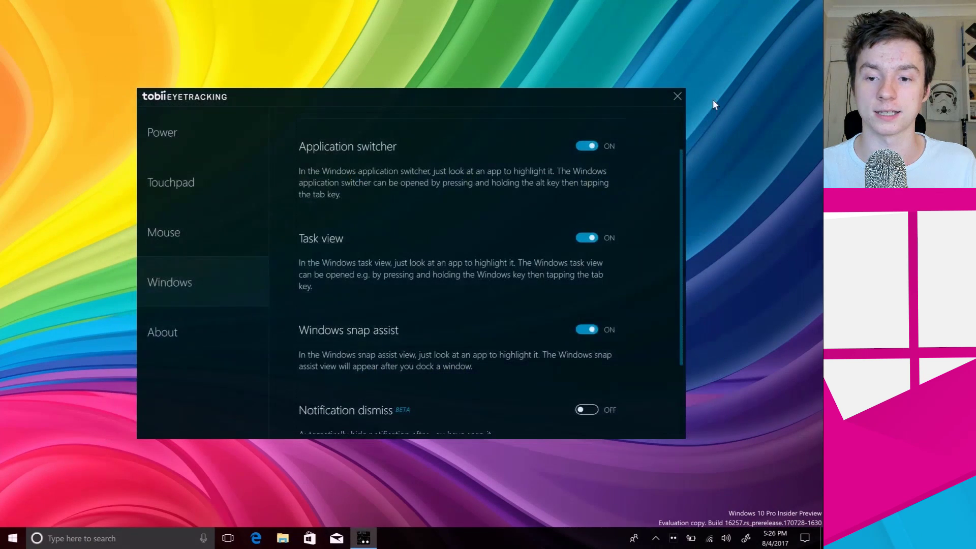
pyautogui.moveTo(684, 249); pyautogui.dragTo(689, 325)
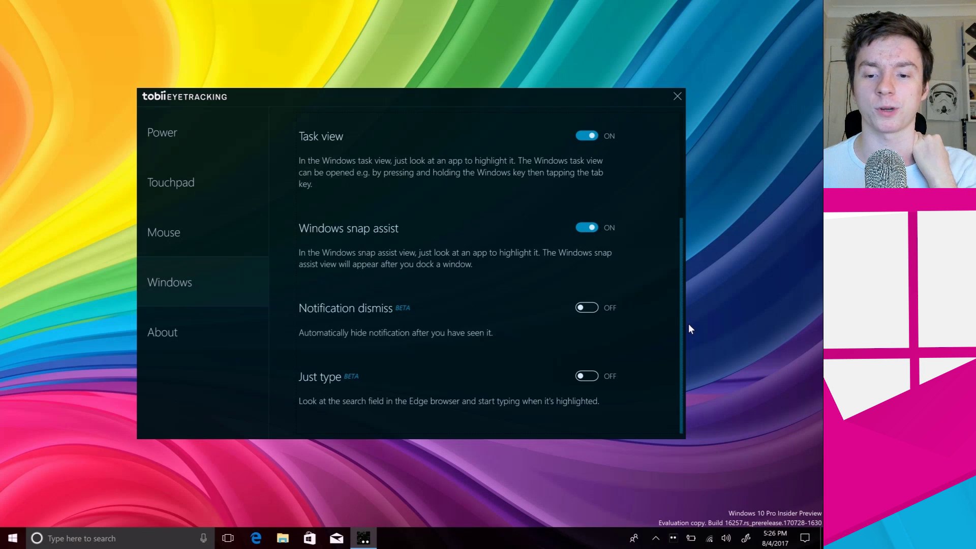
pyautogui.click(591, 308)
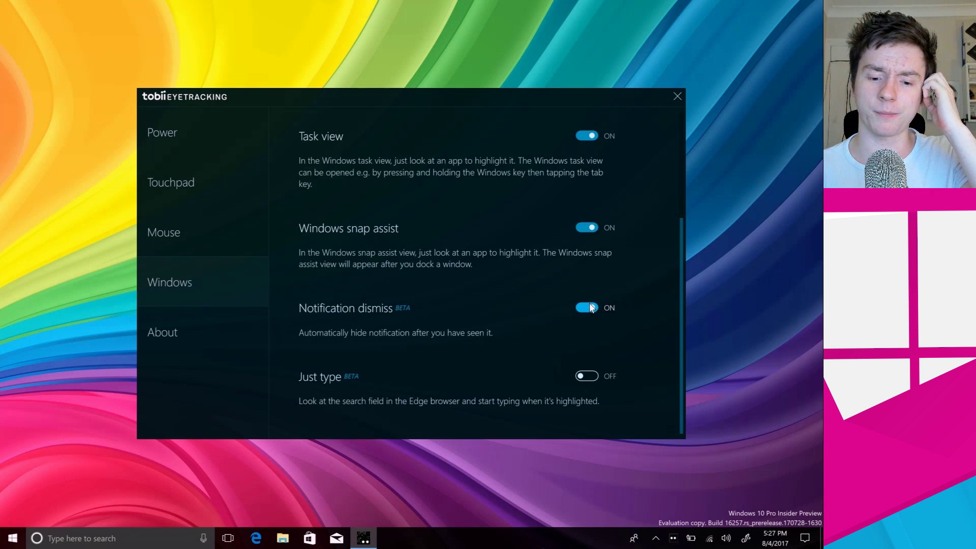
# Install Readit from the Microsoft Store, then clear its notification by toggling the Start menu.
pyautogui.click(310, 538)
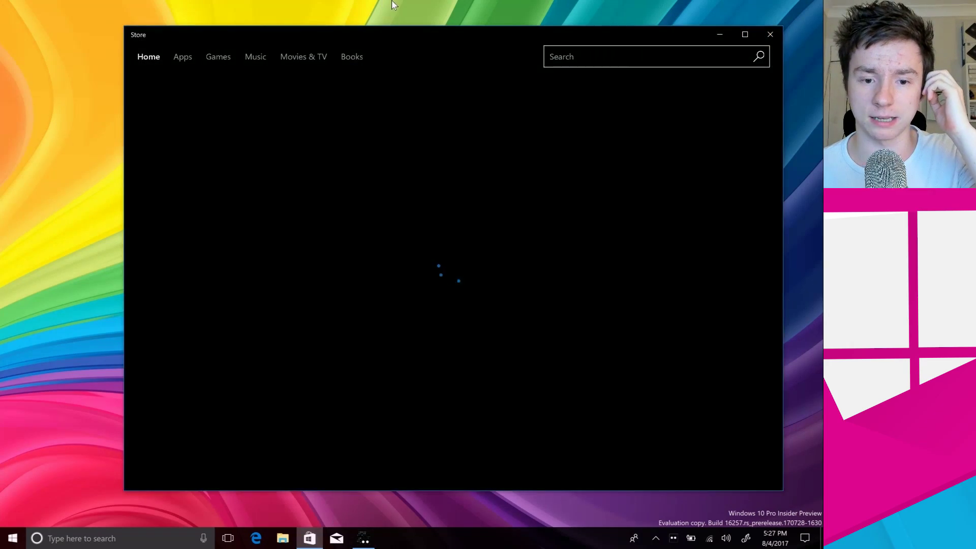
pyautogui.scroll(-3, 560, 255)
pyautogui.scroll(-5, 561, 255)
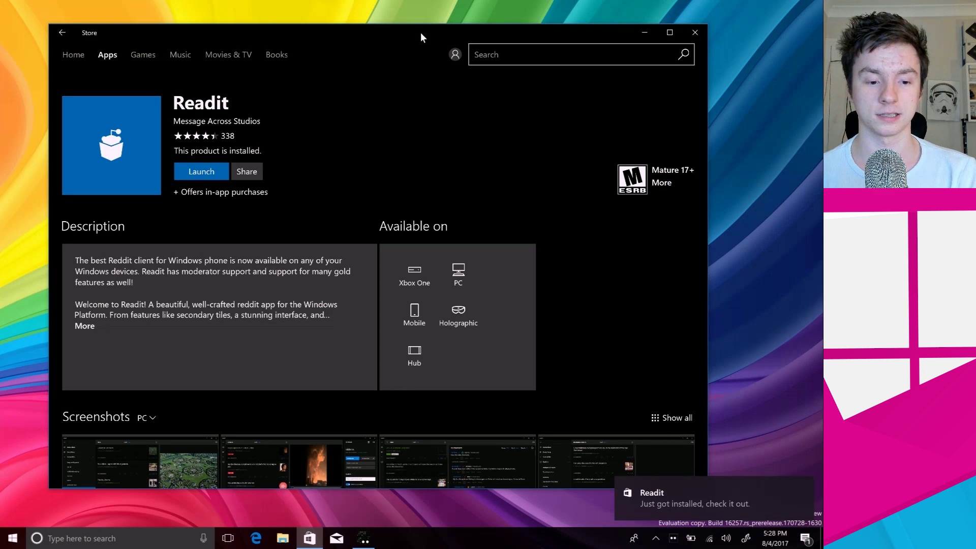
pyautogui.press('super')
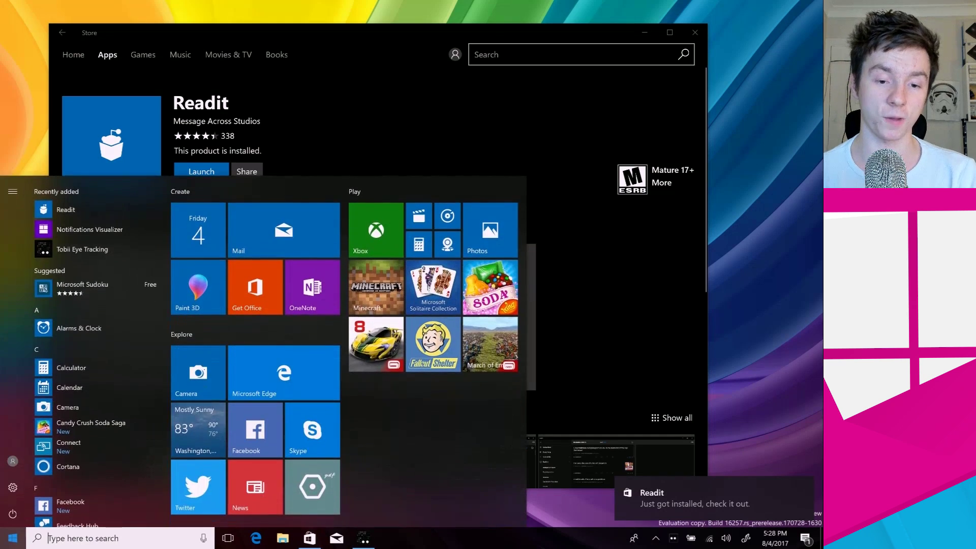
pyautogui.press('super')
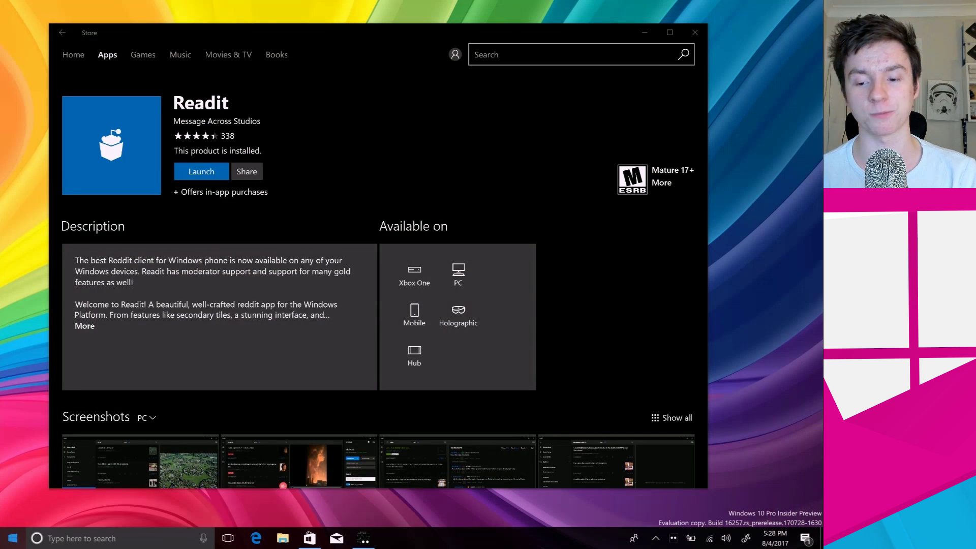
# Close the Store, switch Just type (beta) on, and launch Microsoft Edge.
pyautogui.click(695, 39)
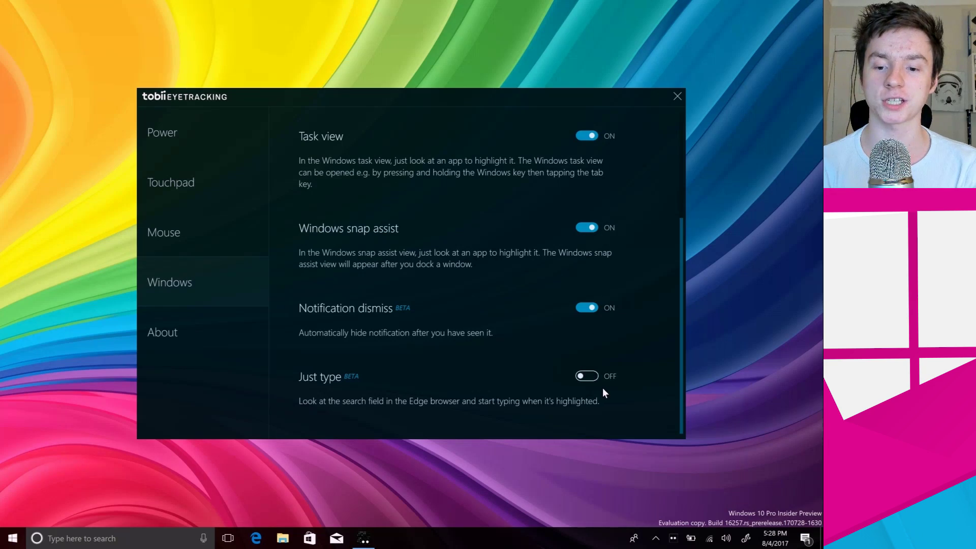
pyautogui.click(587, 377)
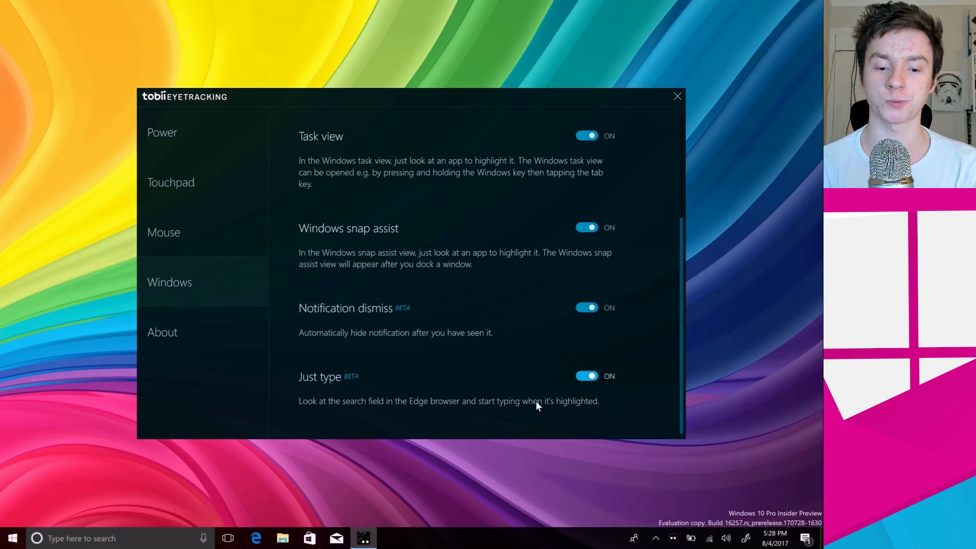
pyautogui.click(257, 538)
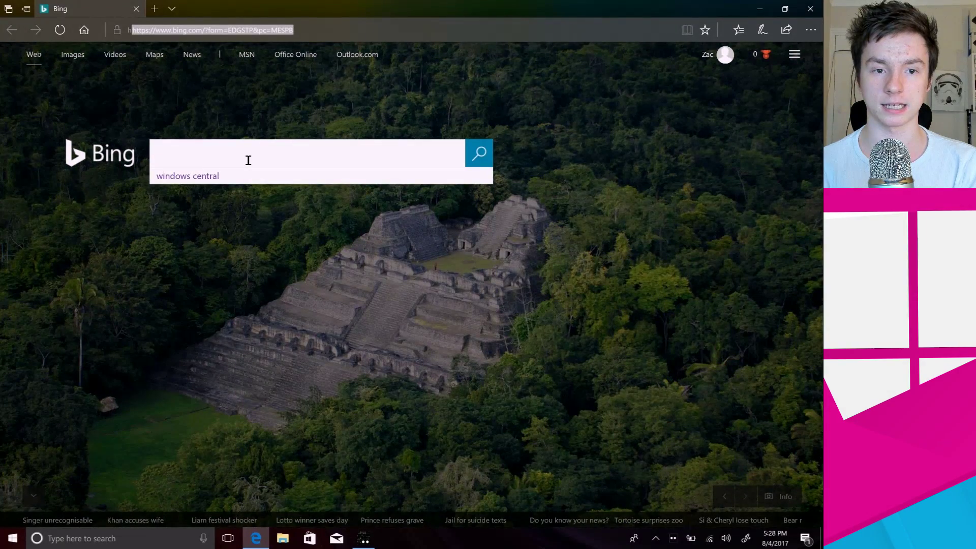
# Test typing 'jhuhuih' in Edge's address bar, then try the Bing search box.
pyautogui.press('End')
pyautogui.write('jhuhuih')
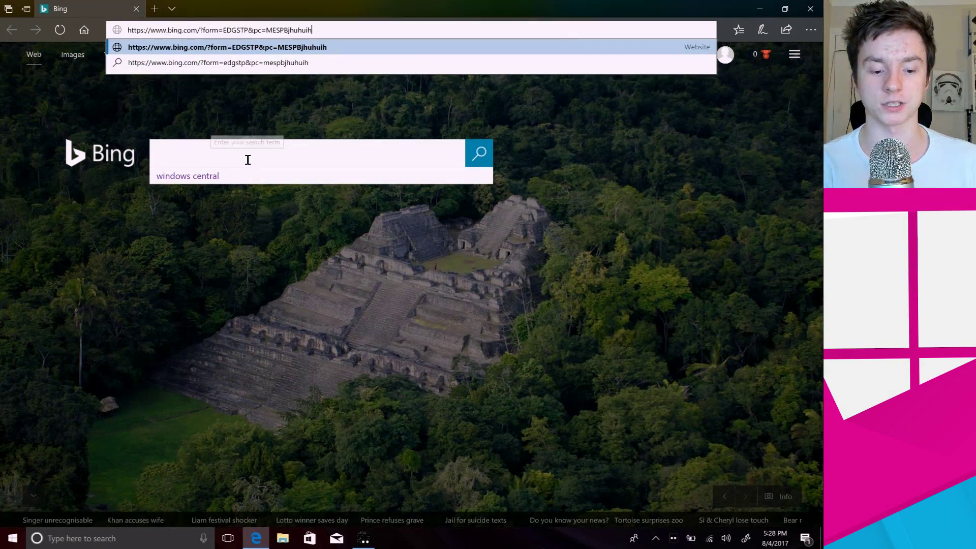
pyautogui.hotkey('ctrl', 'a')
pyautogui.press('BackSpace')
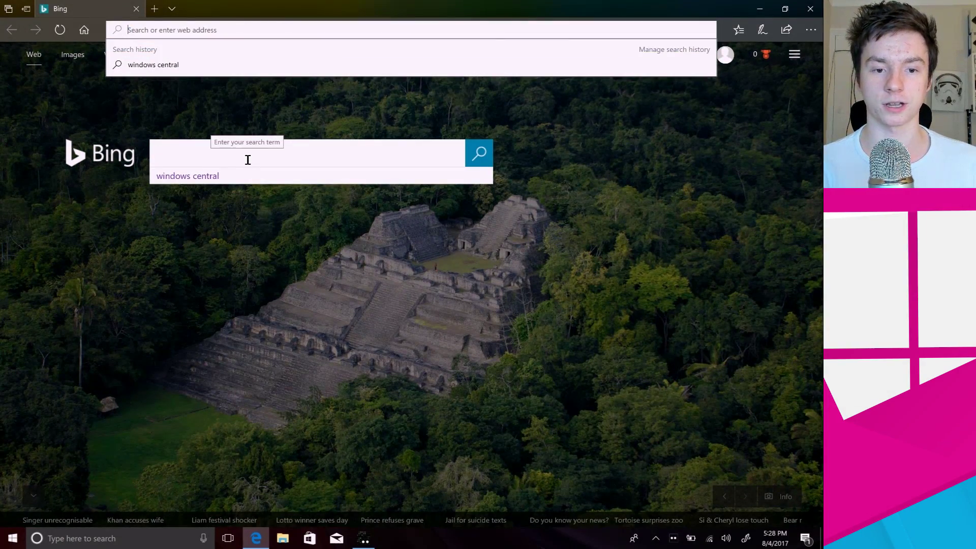
pyautogui.click(230, 160)
pyautogui.click(294, 436)
pyautogui.hotkey('ctrl', 'l')
pyautogui.click(257, 399)
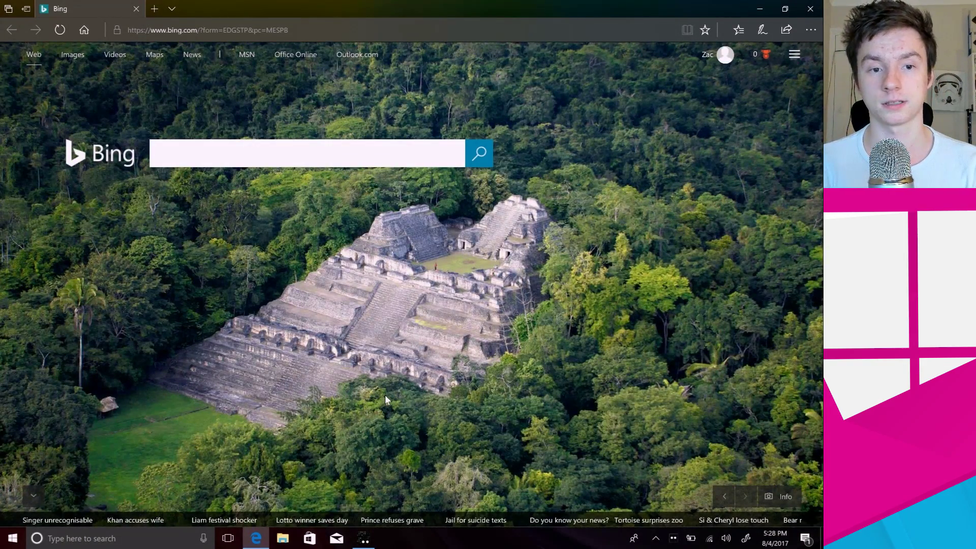
# Type test characters ']sdsaidjsij' into the cleared address bar, then erase them.
pyautogui.hotkey('ctrl', 'l')
pyautogui.press('BackSpace')
pyautogui.write(']sdsaidjsij')
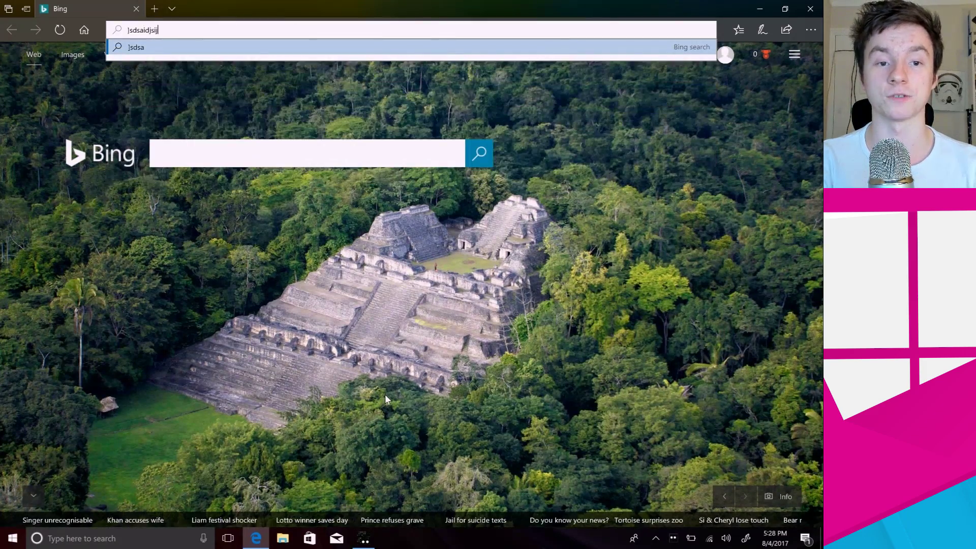
pyautogui.hotkey('ctrl', 'a')
pyautogui.press('BackSpace')
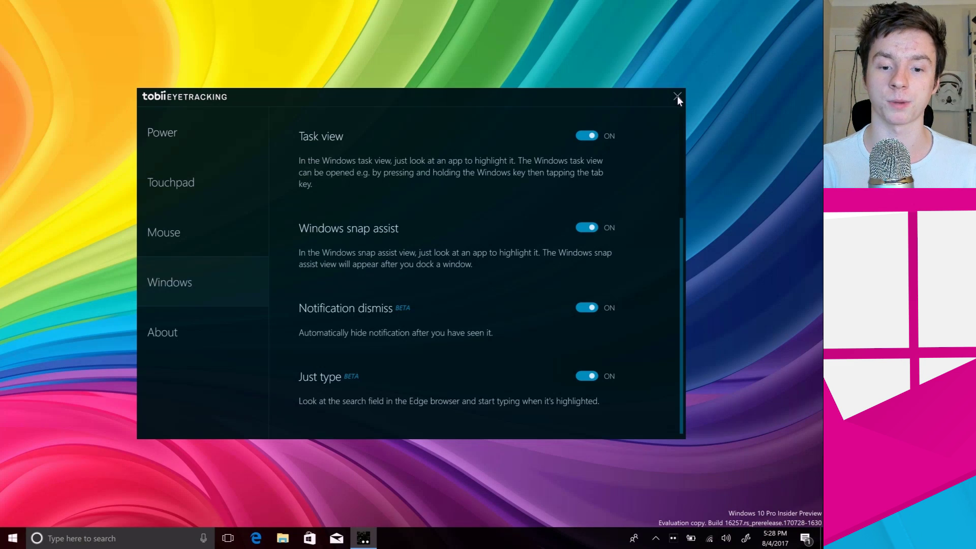
# Close Tobii's settings, view Ease of Access > Other options in Windows Settings, then close Settings.
pyautogui.click(677, 96)
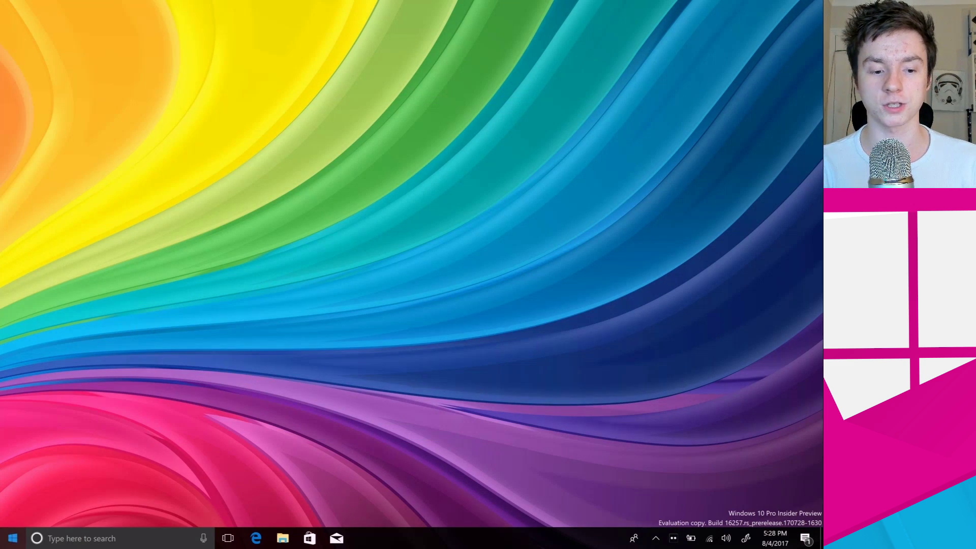
pyautogui.click(12, 538)
pyautogui.click(10, 492)
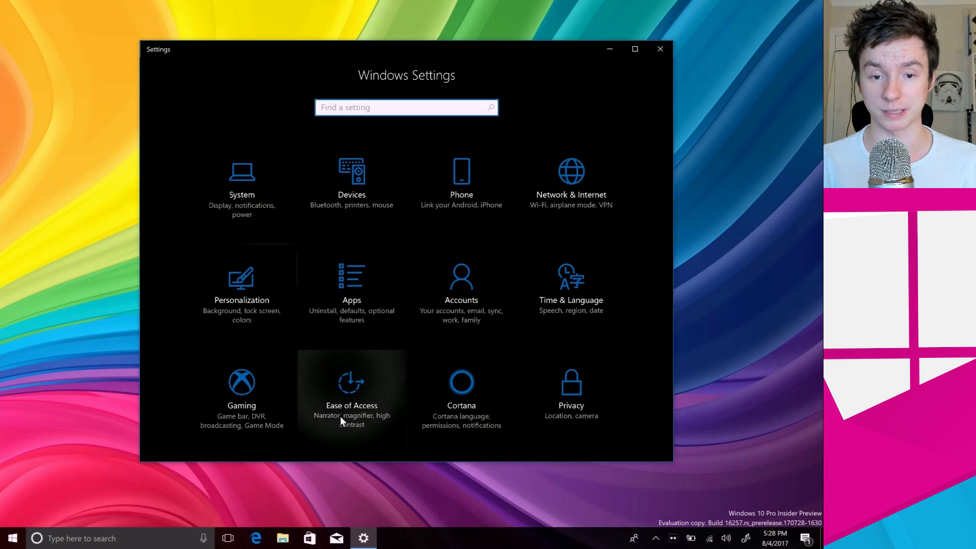
pyautogui.click(340, 416)
pyautogui.click(184, 324)
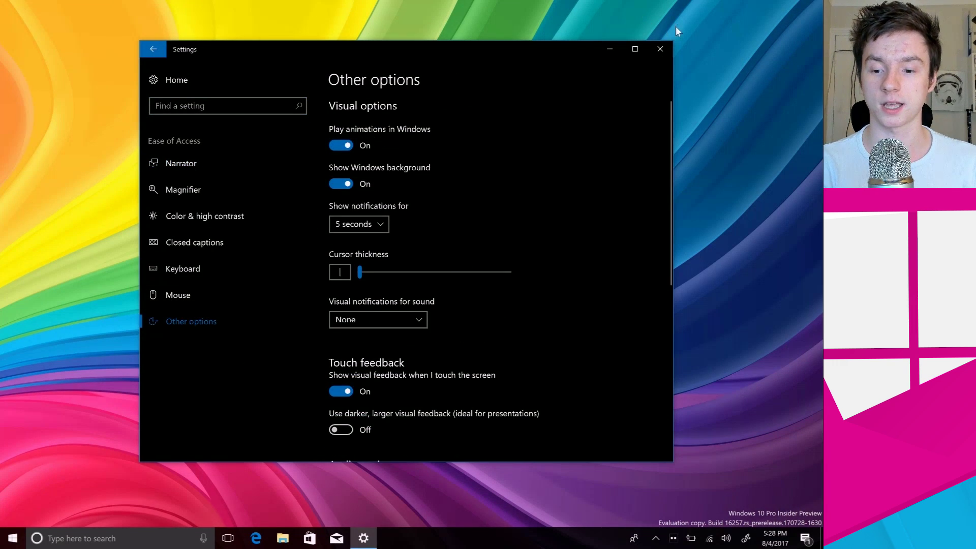
pyautogui.click(660, 49)
# Bring up the Tobii quick panel from its system tray icon.
pyautogui.click(673, 539)
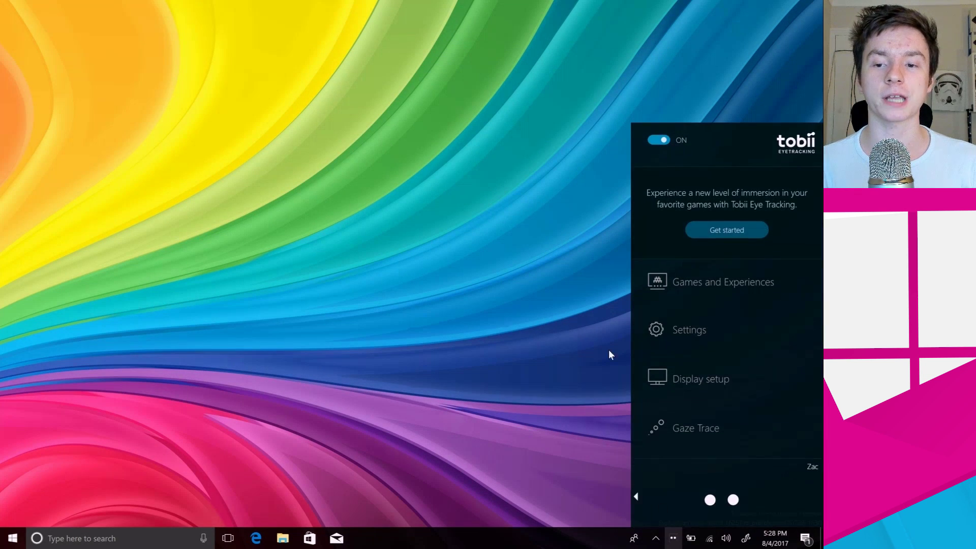